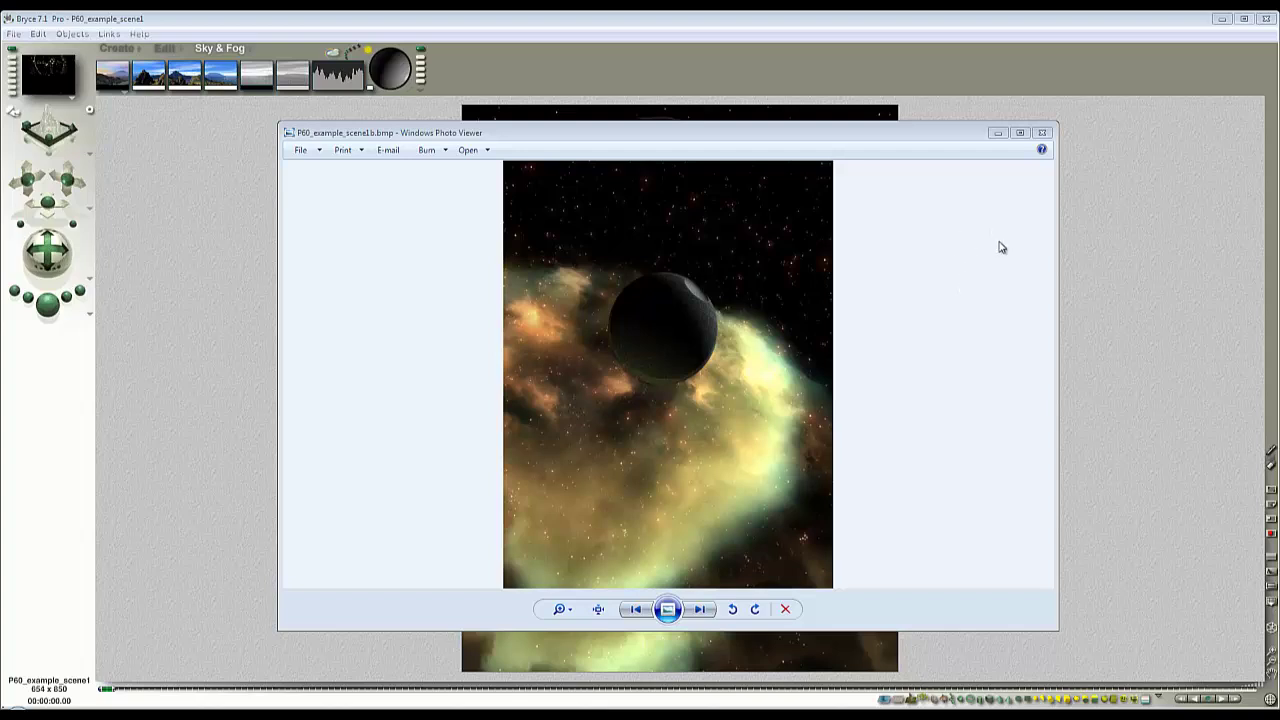
# Step: Close the example image preview
pyautogui.click(1041, 133)
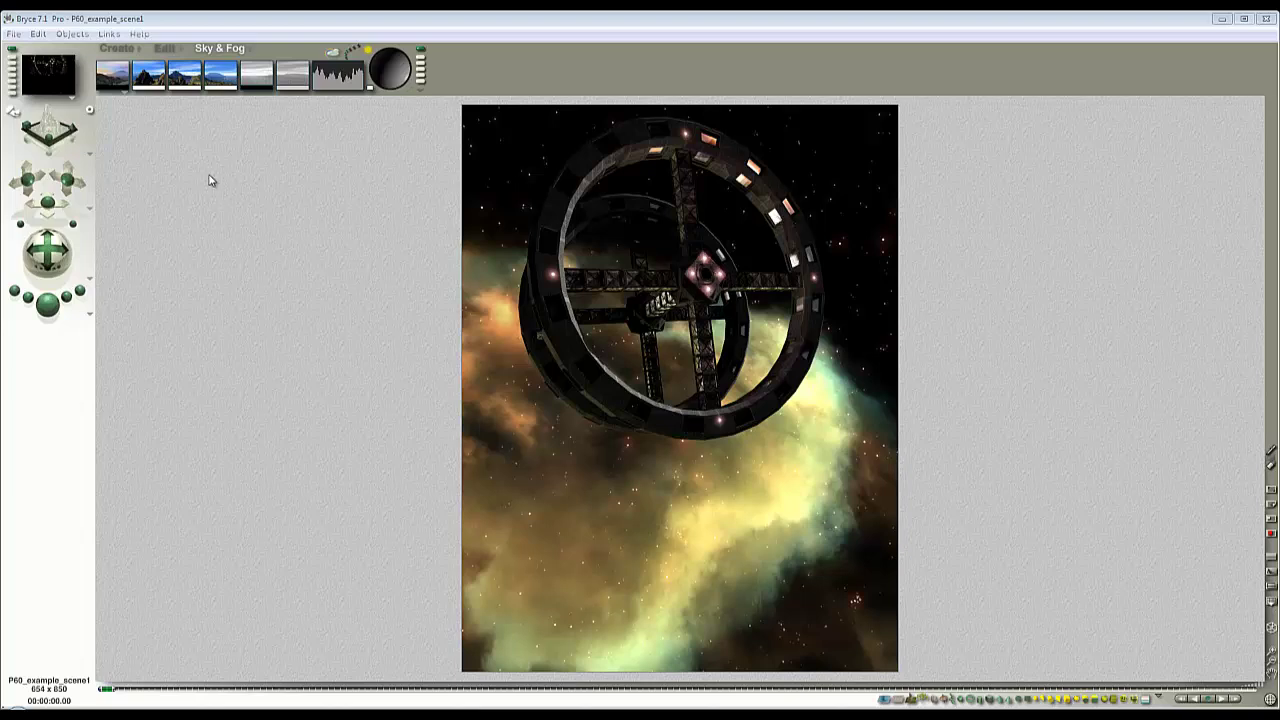
# Step: Add the Red_SunAssy preset from the Objects library to the scene
pyautogui.click(139, 49)
pyautogui.click(652, 430)
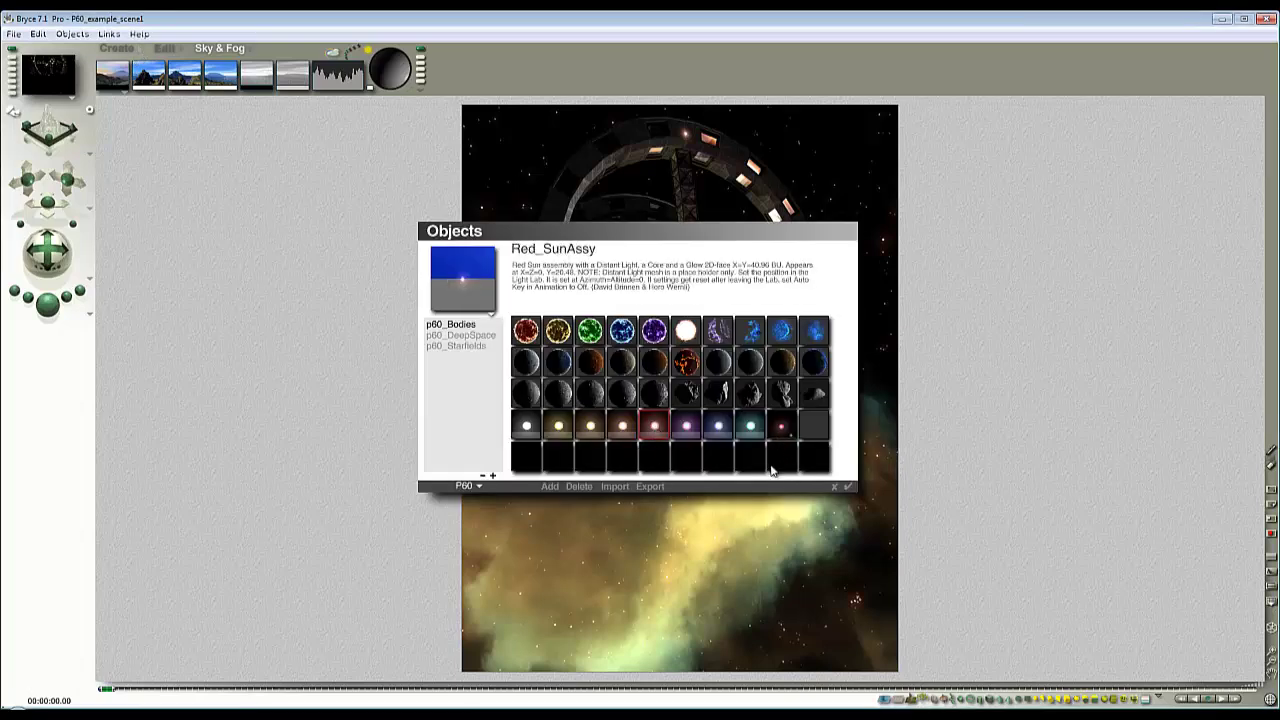
pyautogui.click(847, 486)
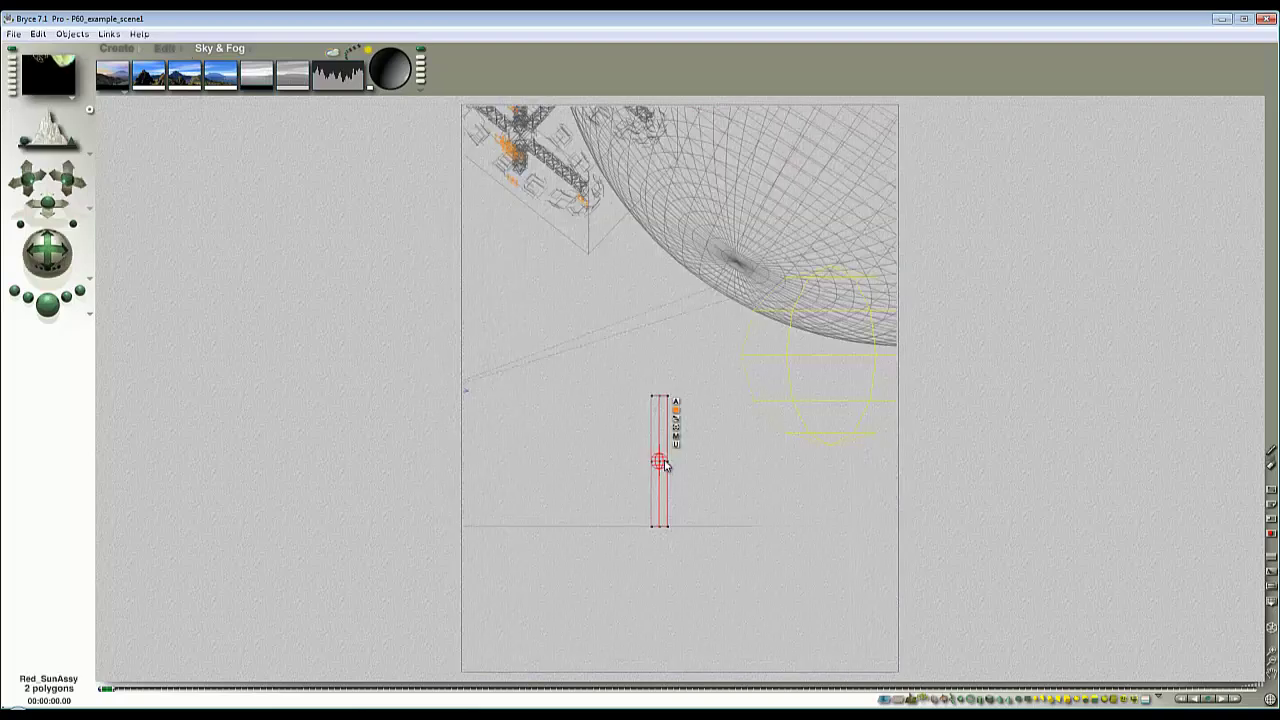
# Step: Select the whole red sun assembly, starting from Red_SunLight, and delete it, leaving 40 objects
pyautogui.keyDown('ctrl'); pyautogui.click(662, 466); pyautogui.keyUp('ctrl')
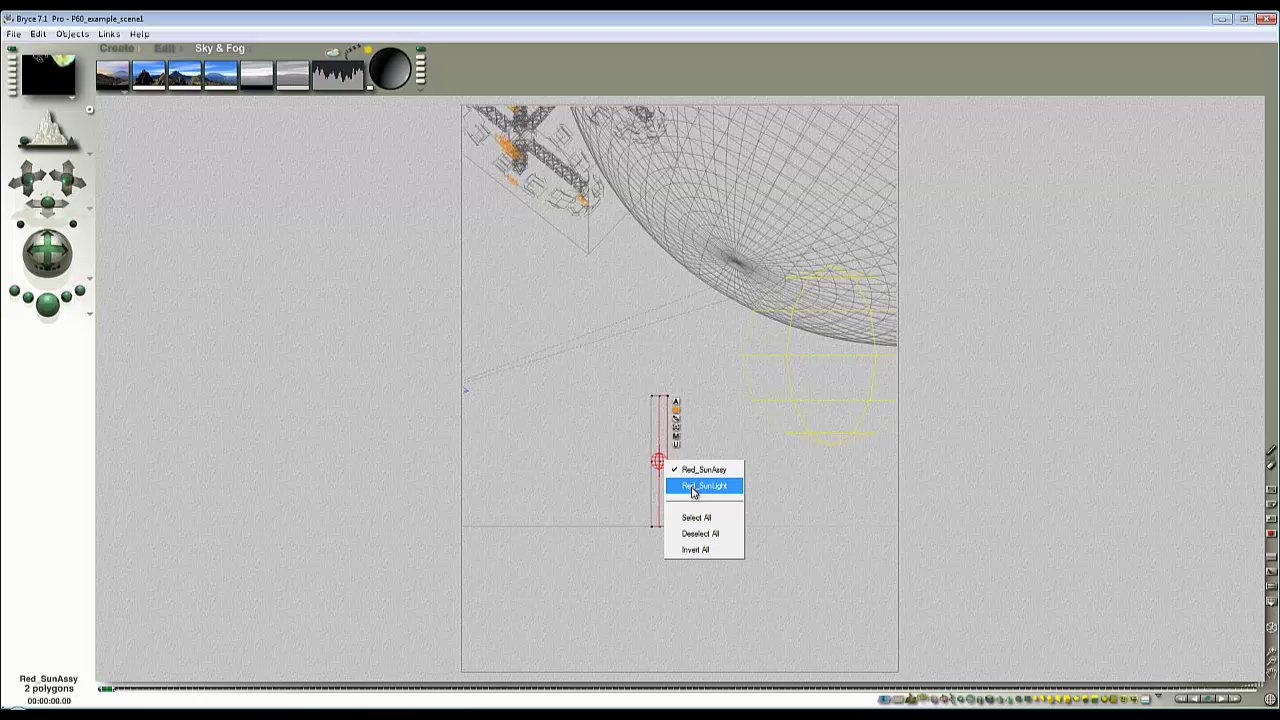
pyautogui.click(692, 487)
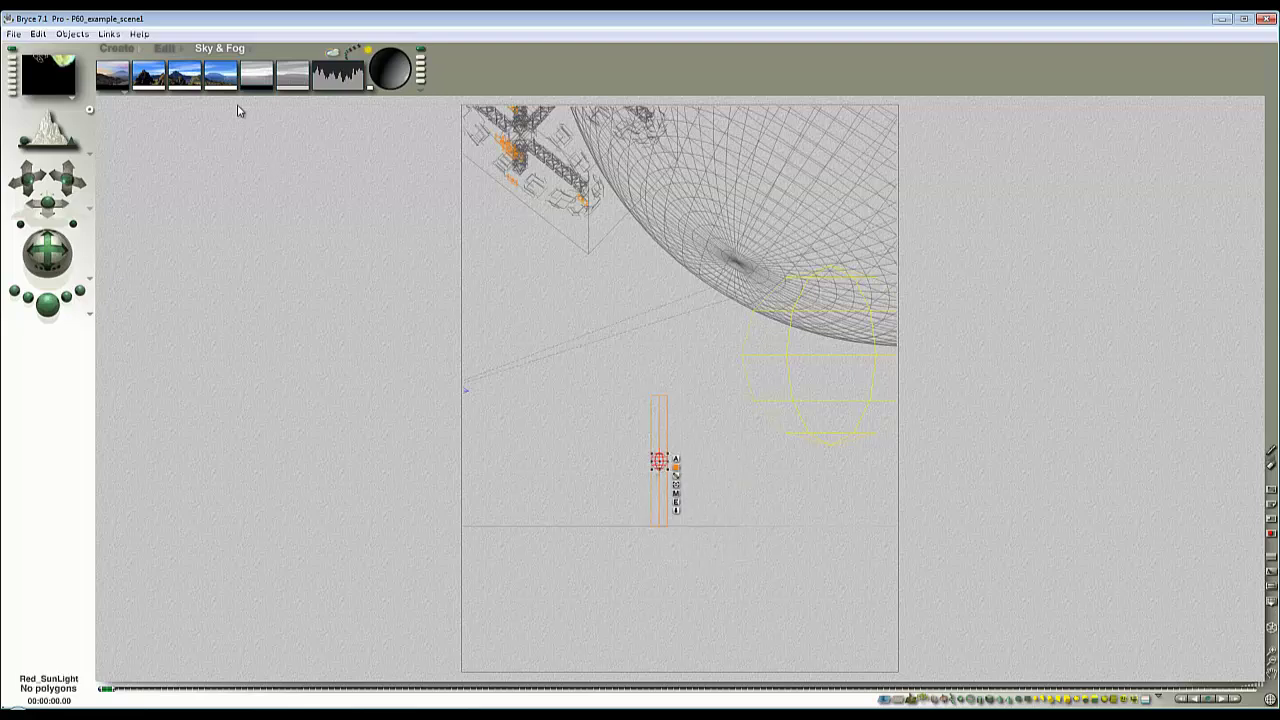
pyautogui.click(167, 50)
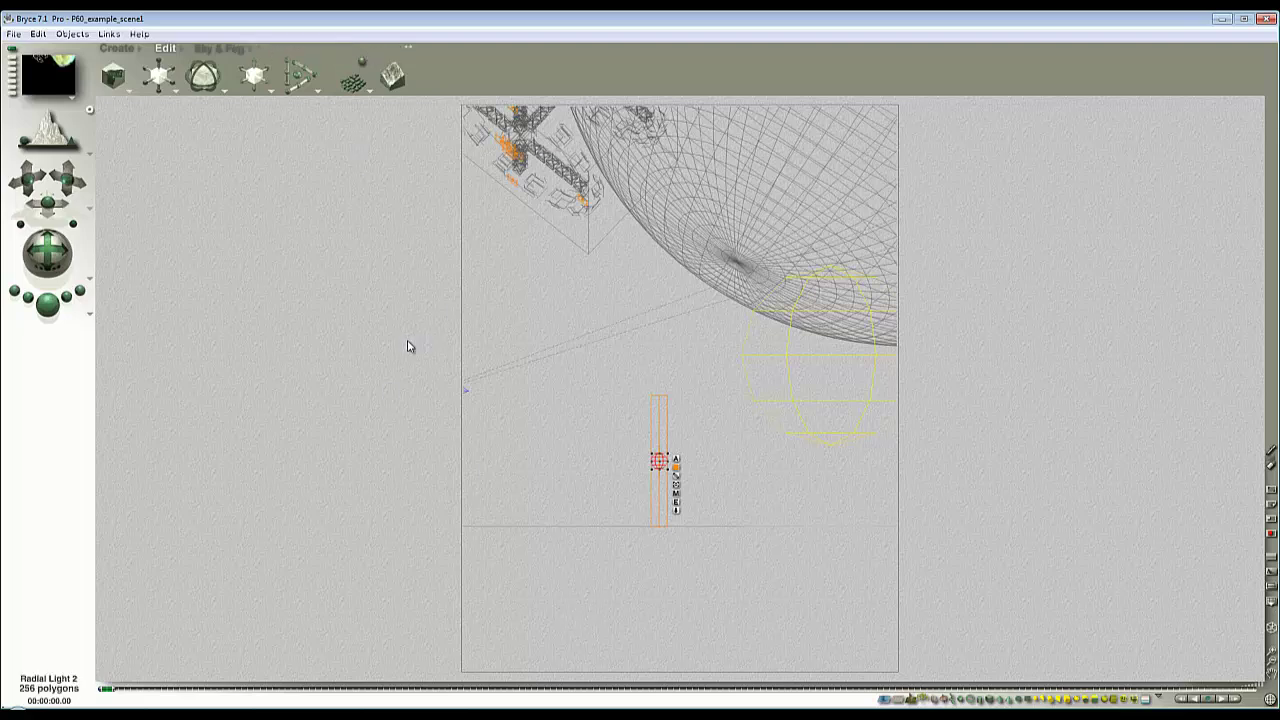
pyautogui.moveTo(692, 553); pyautogui.dragTo(618, 385)
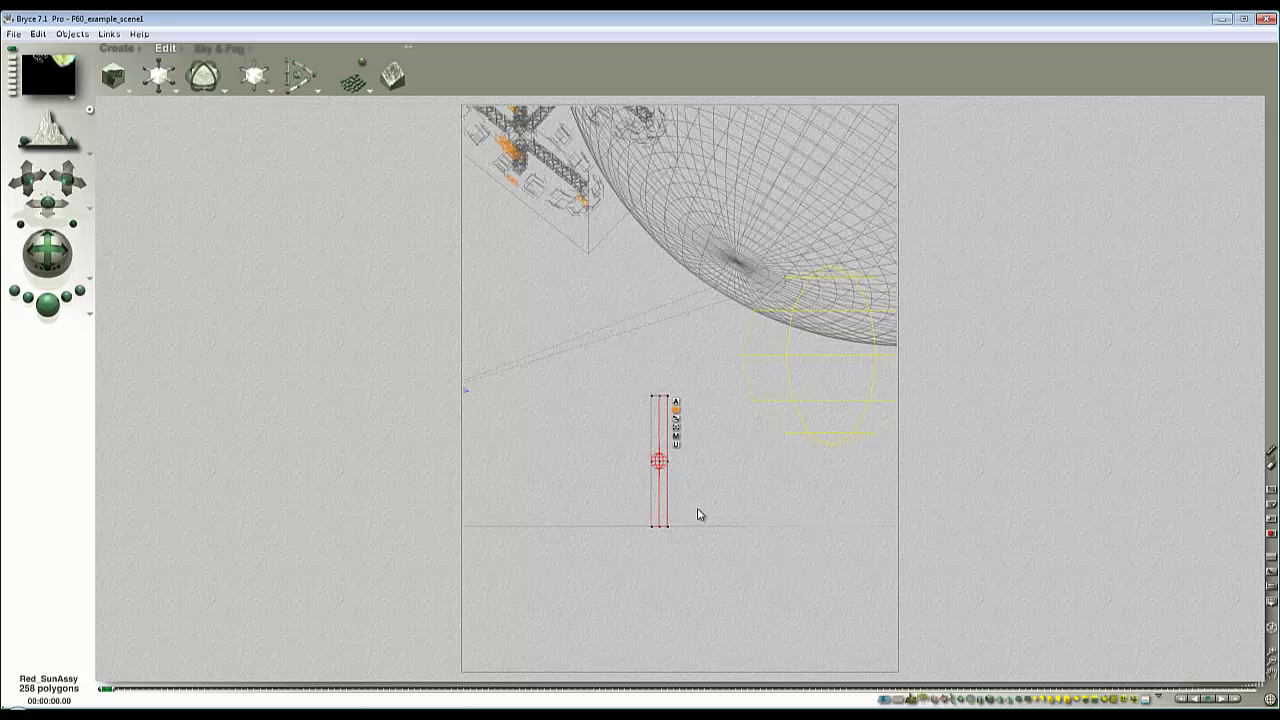
pyautogui.press('Delete')
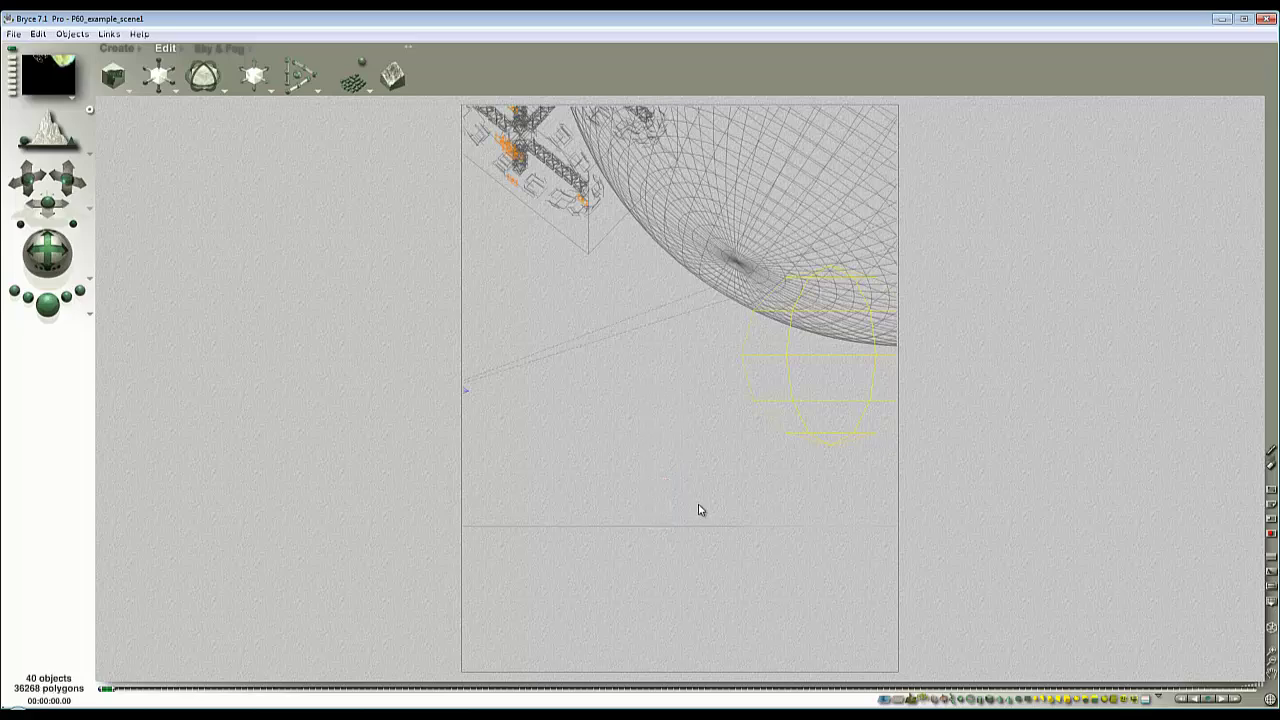
# Step: Zoom out to the whole scene and open the Sky Lab from the Sky & Fog presets
pyautogui.click(1272, 664)
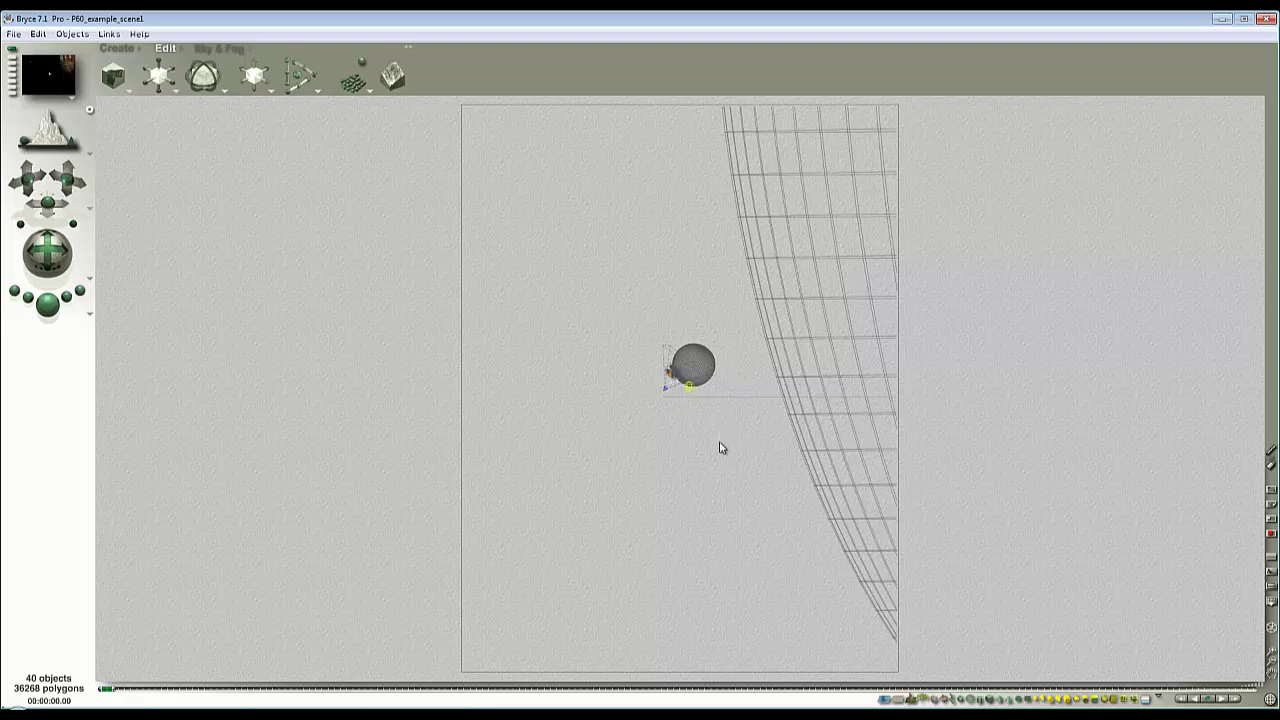
pyautogui.click(219, 48)
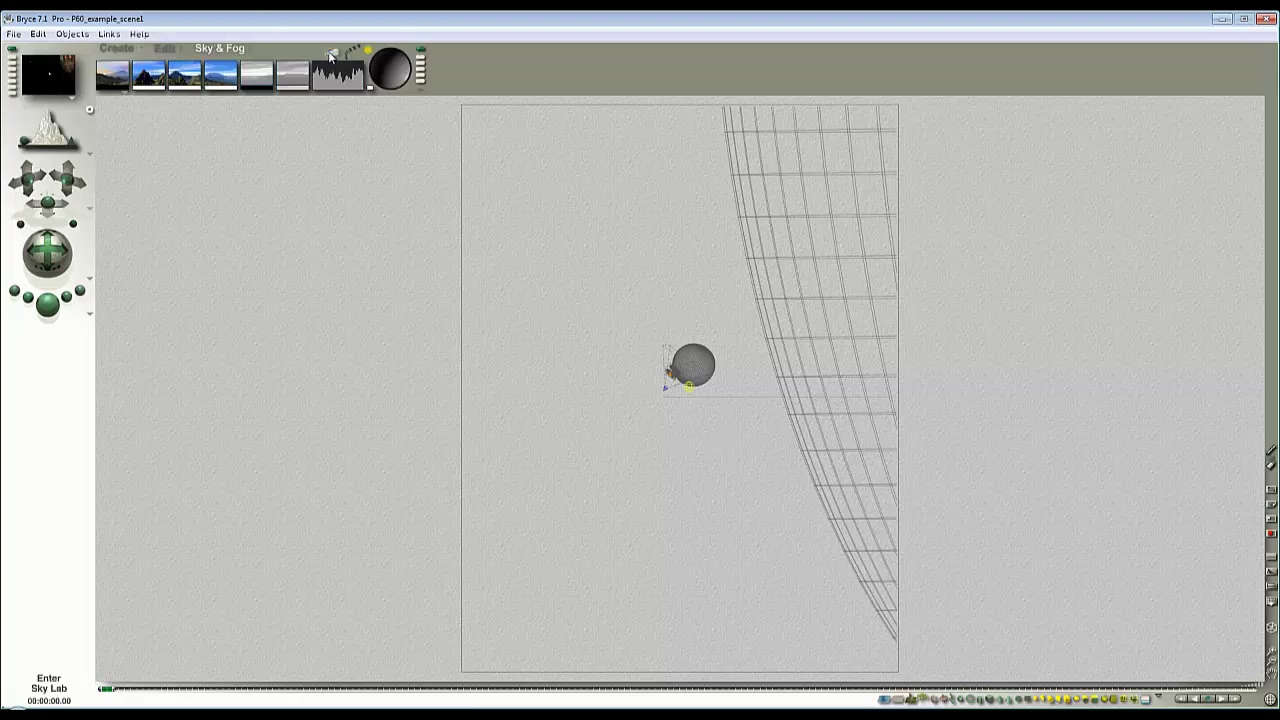
pyautogui.click(331, 57)
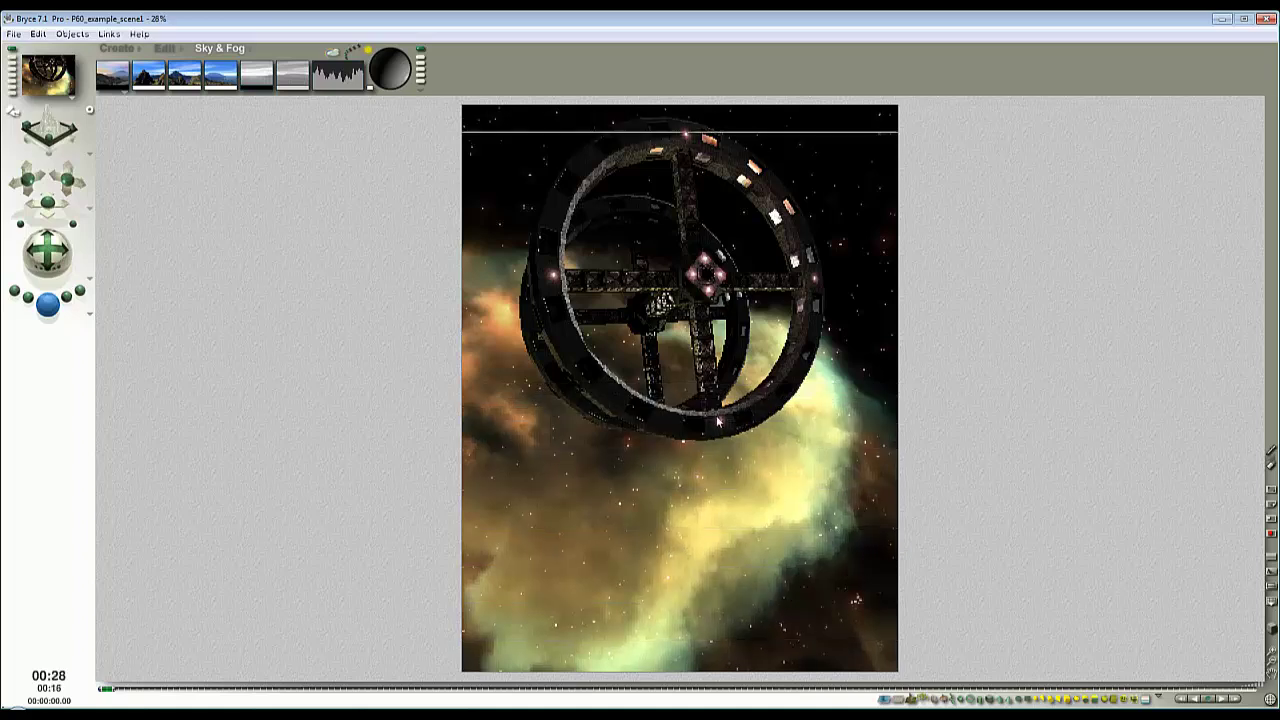
# Step: Stop the finished render and delete the space station from the scene
pyautogui.click(768, 432)
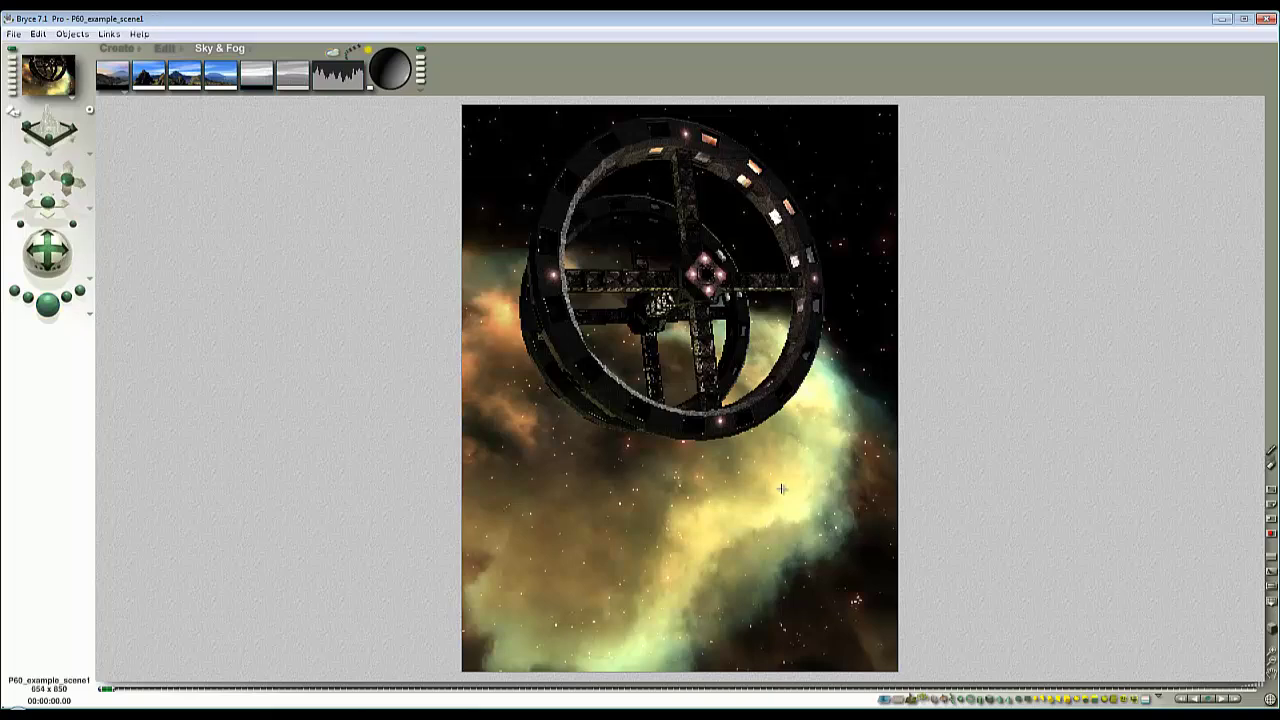
pyautogui.click(692, 492)
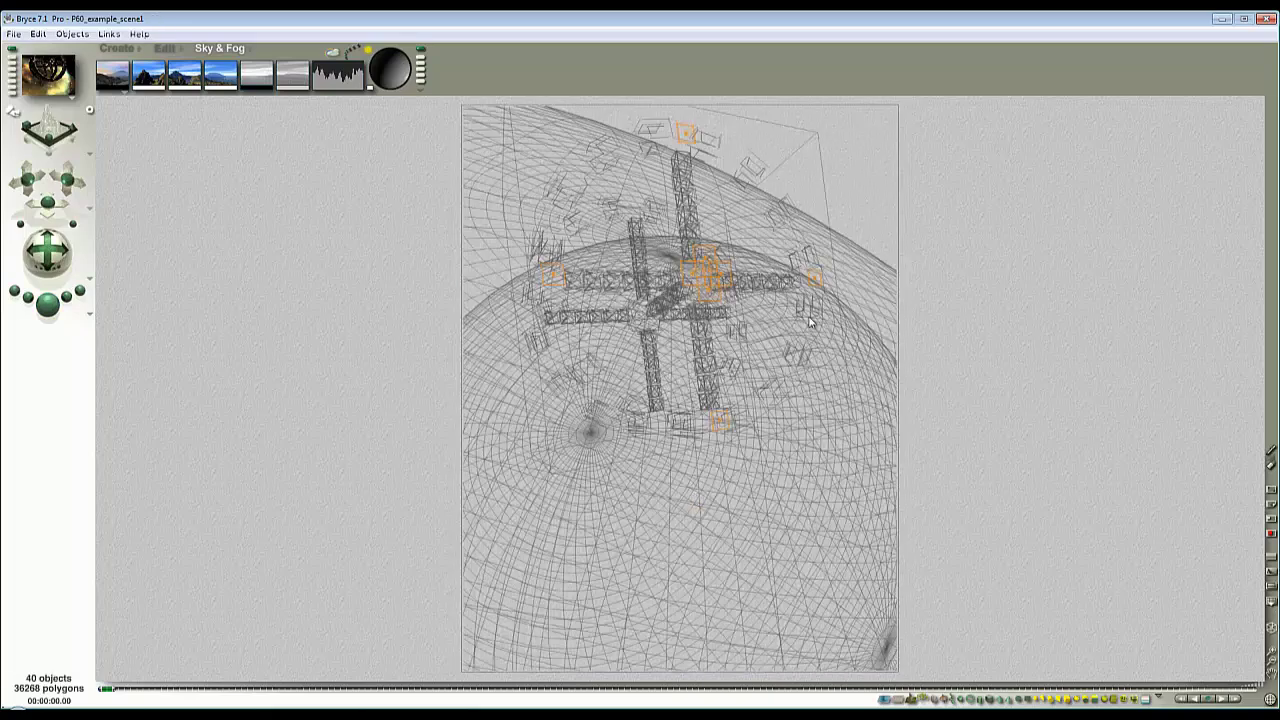
pyautogui.keyDown('ctrl'); pyautogui.click(752, 148); pyautogui.keyUp('ctrl')
pyautogui.click(760, 152)
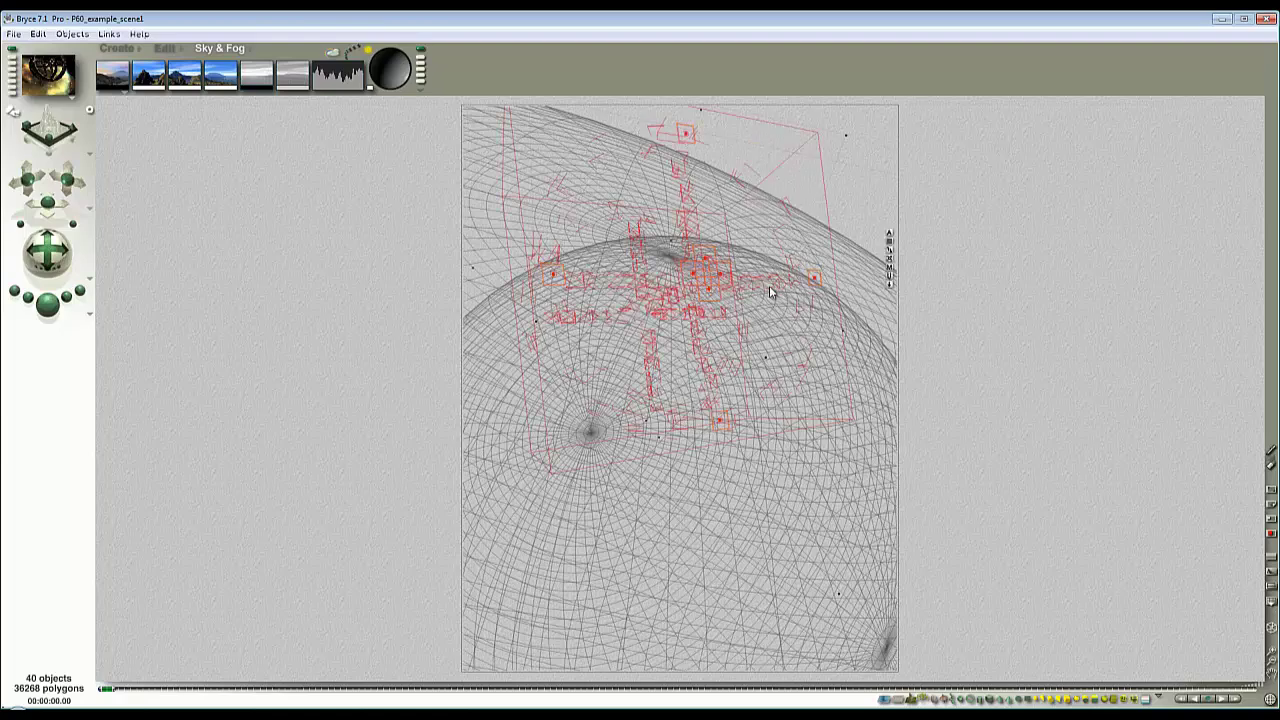
pyautogui.press('Delete')
# Step: Mark a small render area at the upper right, then select the Nebula sphere
pyautogui.press('1')
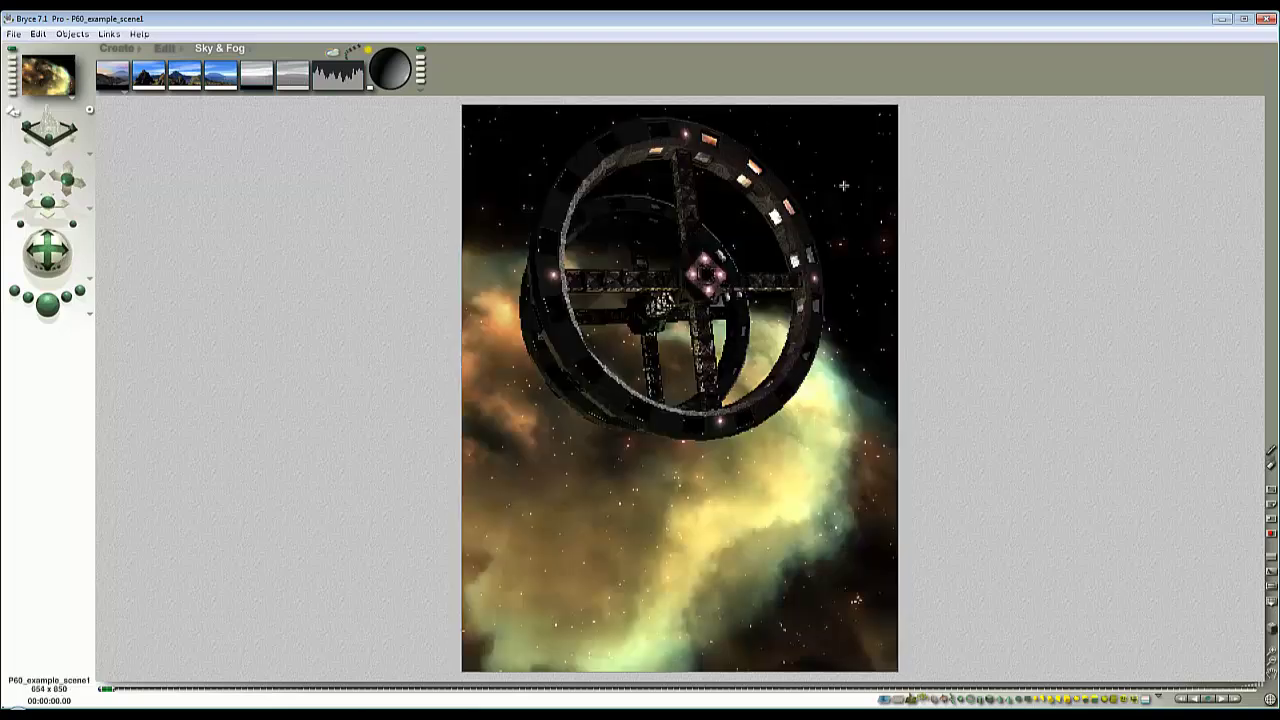
pyautogui.moveTo(820, 164); pyautogui.dragTo(881, 222)
pyautogui.moveTo(886, 359); pyautogui.dragTo(841, 292)
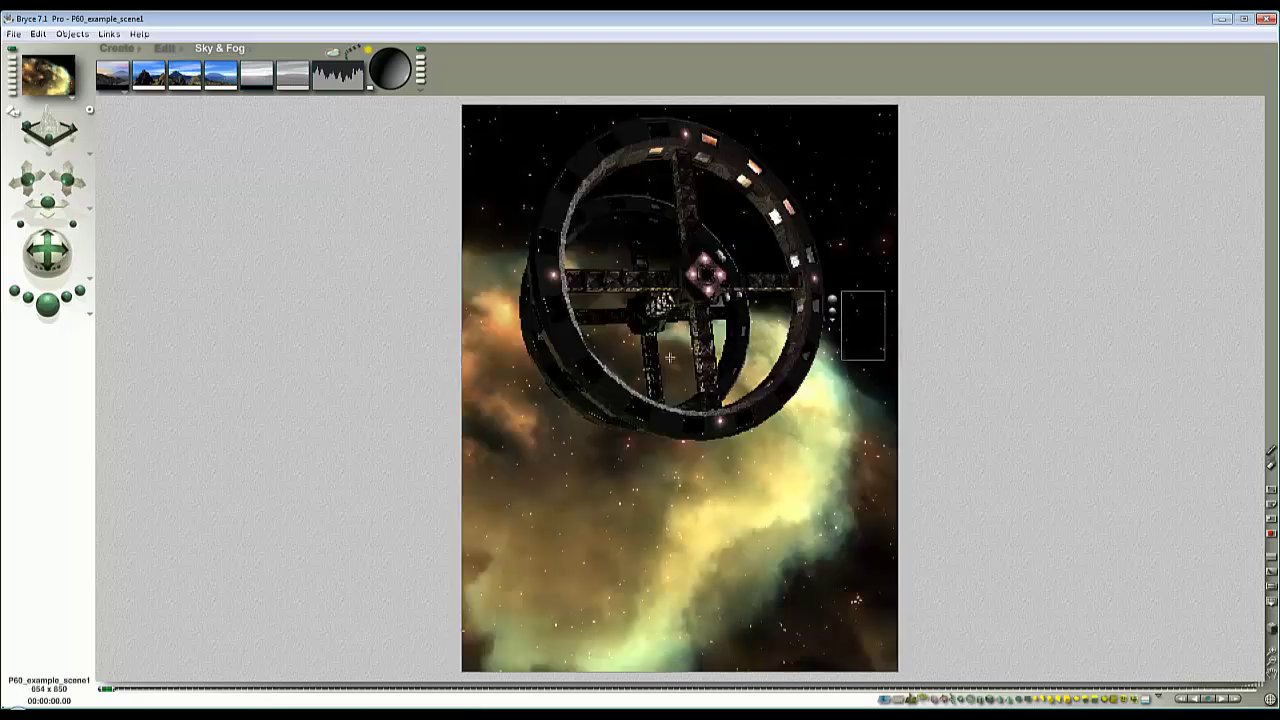
pyautogui.click(771, 476)
pyautogui.rightClick(771, 476)
pyautogui.click(795, 473)
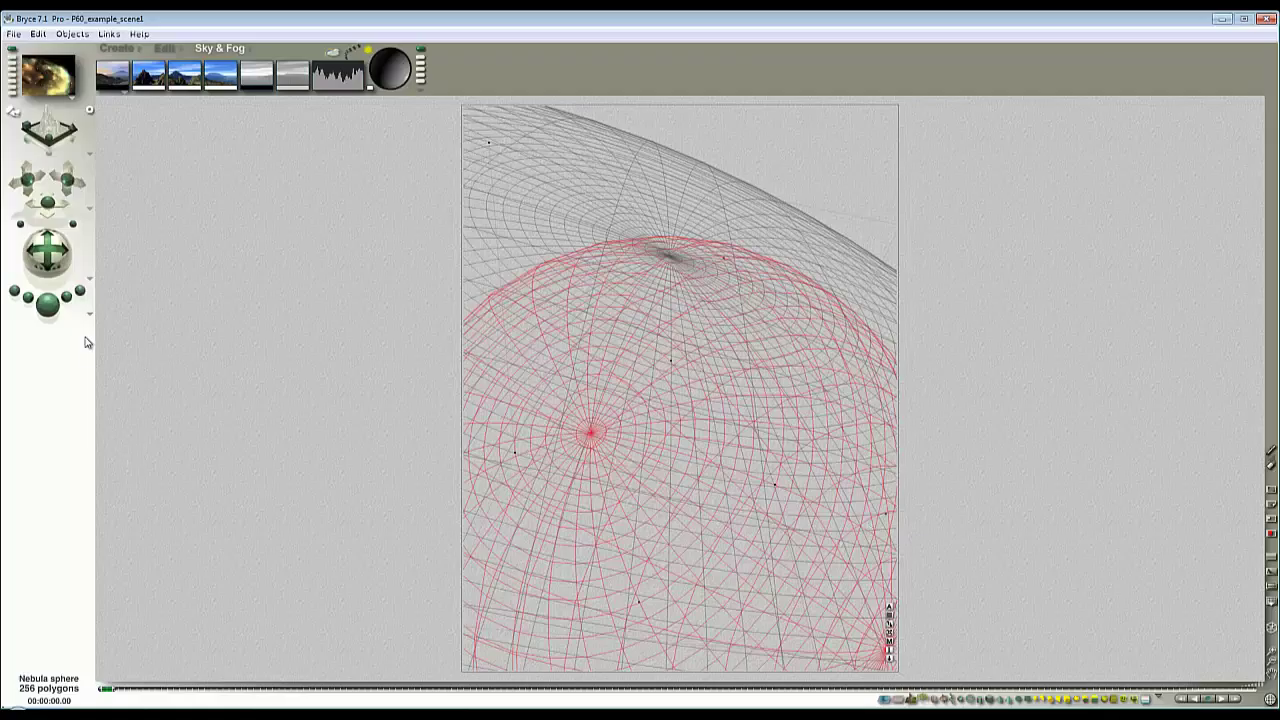
# Step: Render the nebula and starfield without the station, stopping the render partway
pyautogui.click(47, 303)
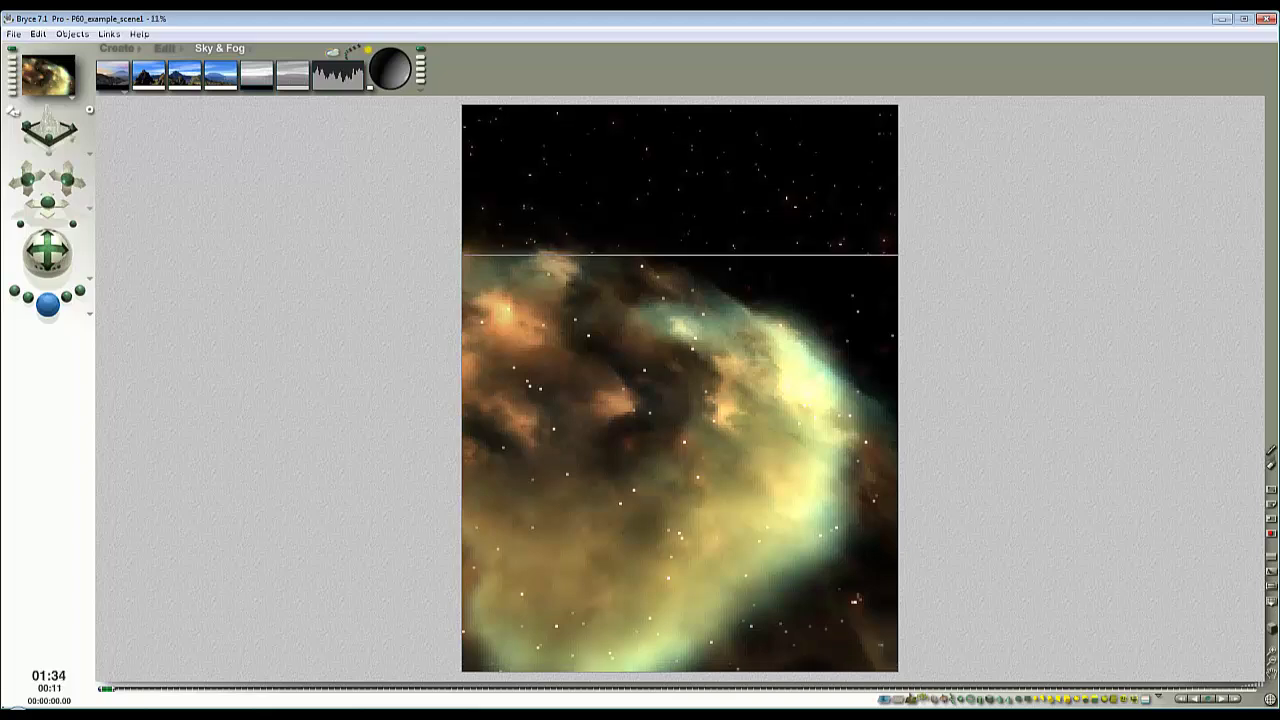
pyautogui.click(266, 441)
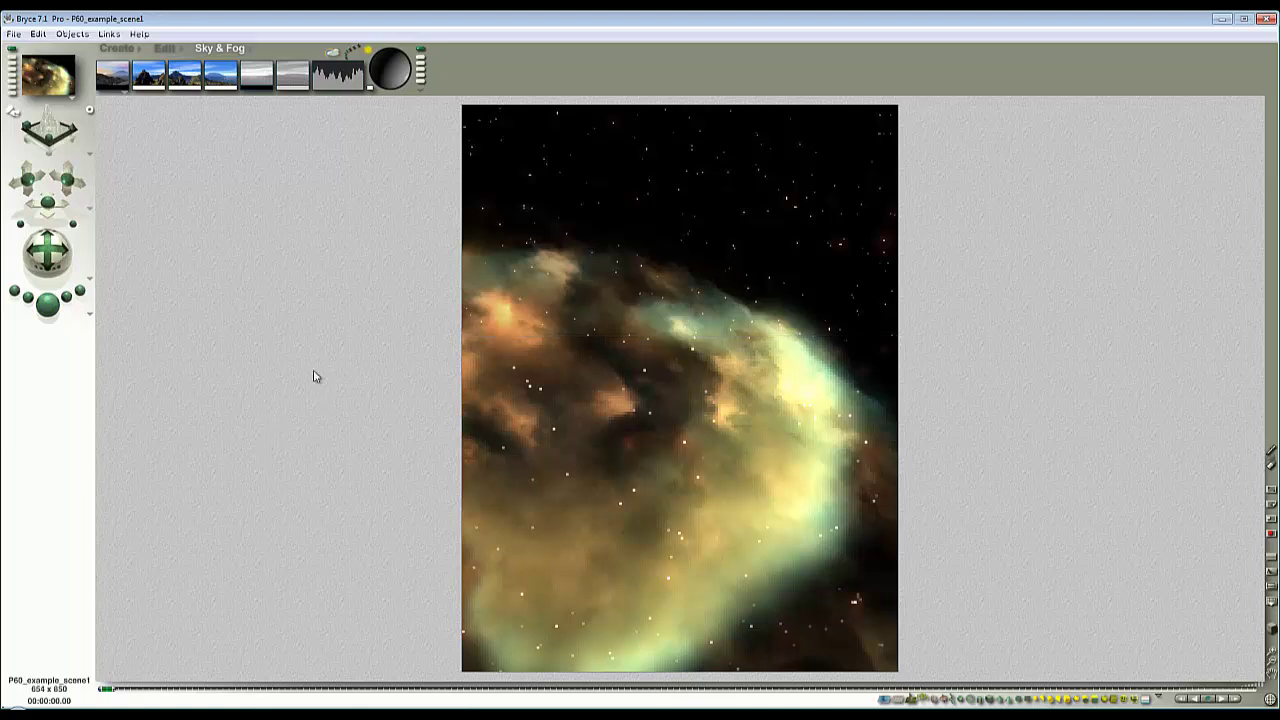
pyautogui.click(15, 34)
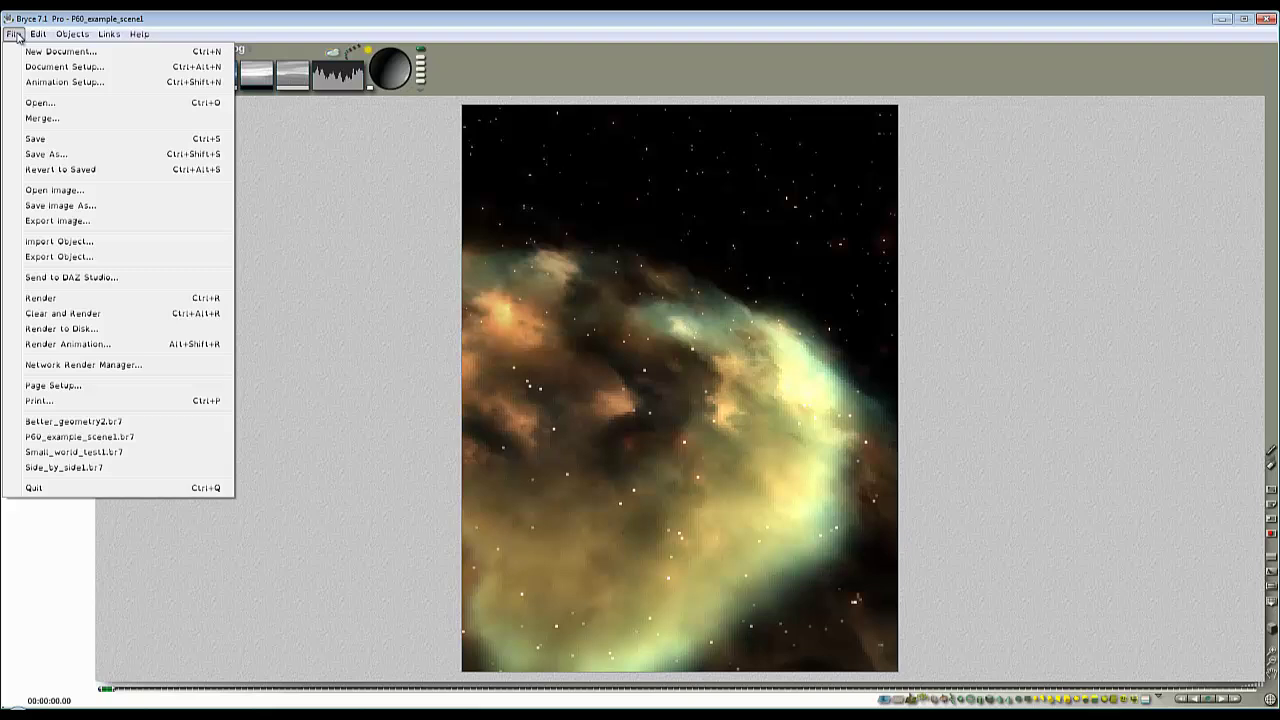
pyautogui.click(79, 222)
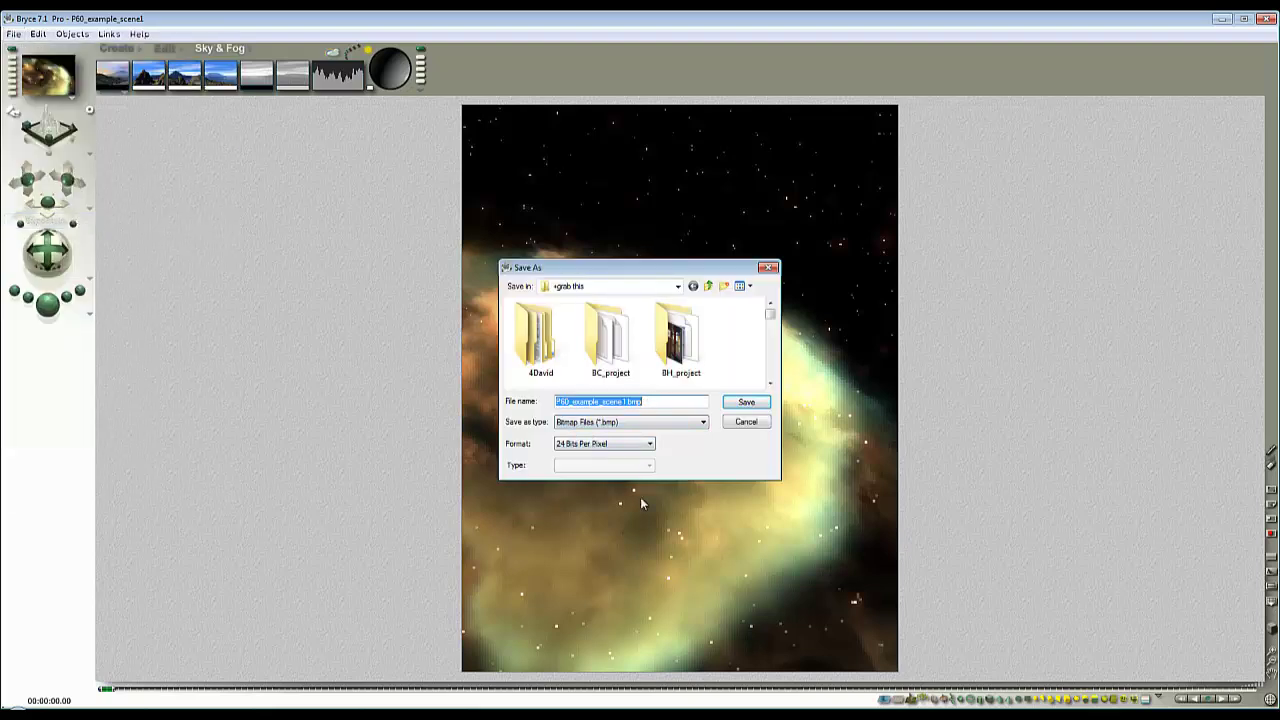
pyautogui.click(747, 422)
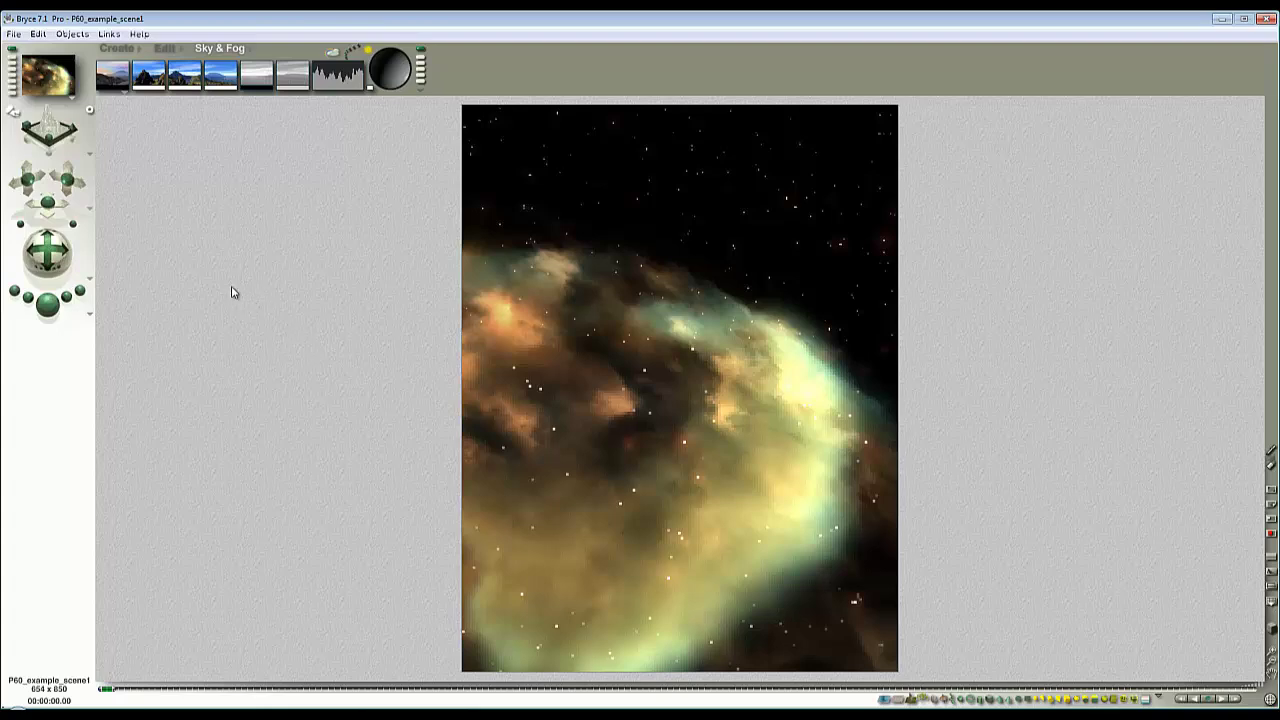
# Step: Revert the scene to its last saved version
pyautogui.click(13, 37)
pyautogui.click(60, 171)
pyautogui.click(702, 381)
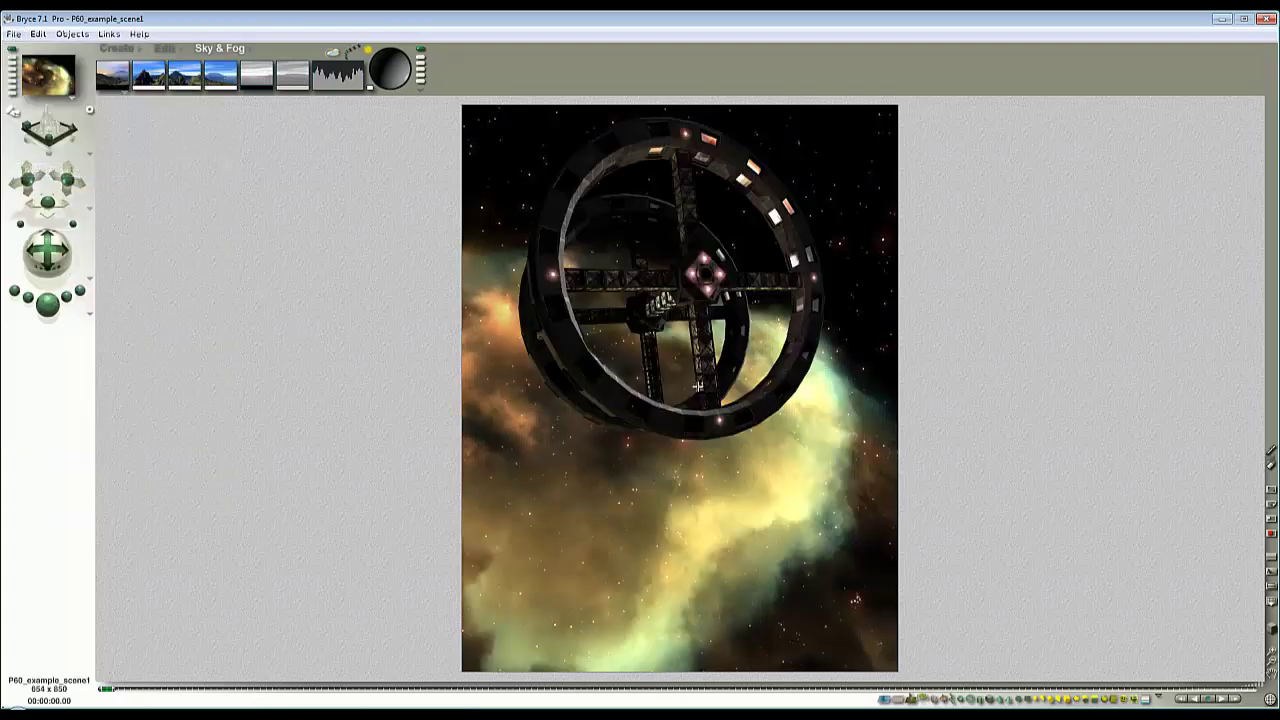
# Step: Delete the nebula spheres and render the station against the dark starfield
pyautogui.click(802, 425)
pyautogui.rightClick(864, 390)
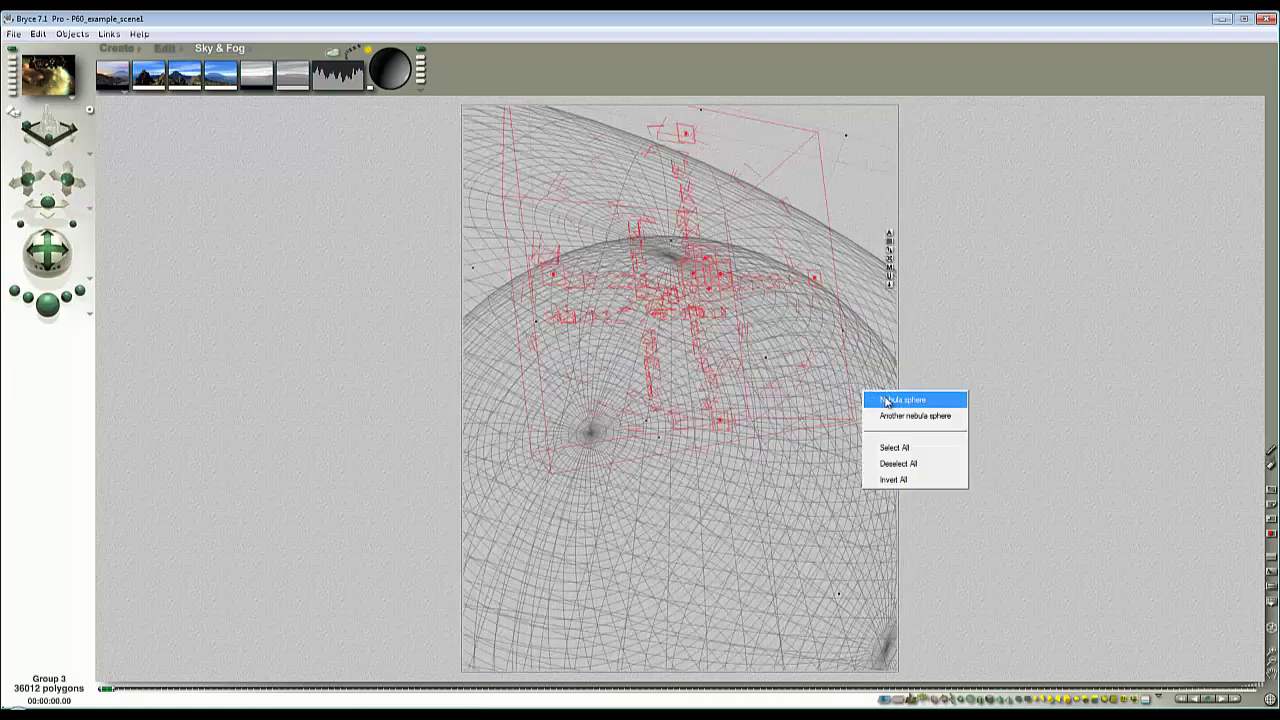
pyautogui.click(882, 396)
pyautogui.rightClick(876, 358)
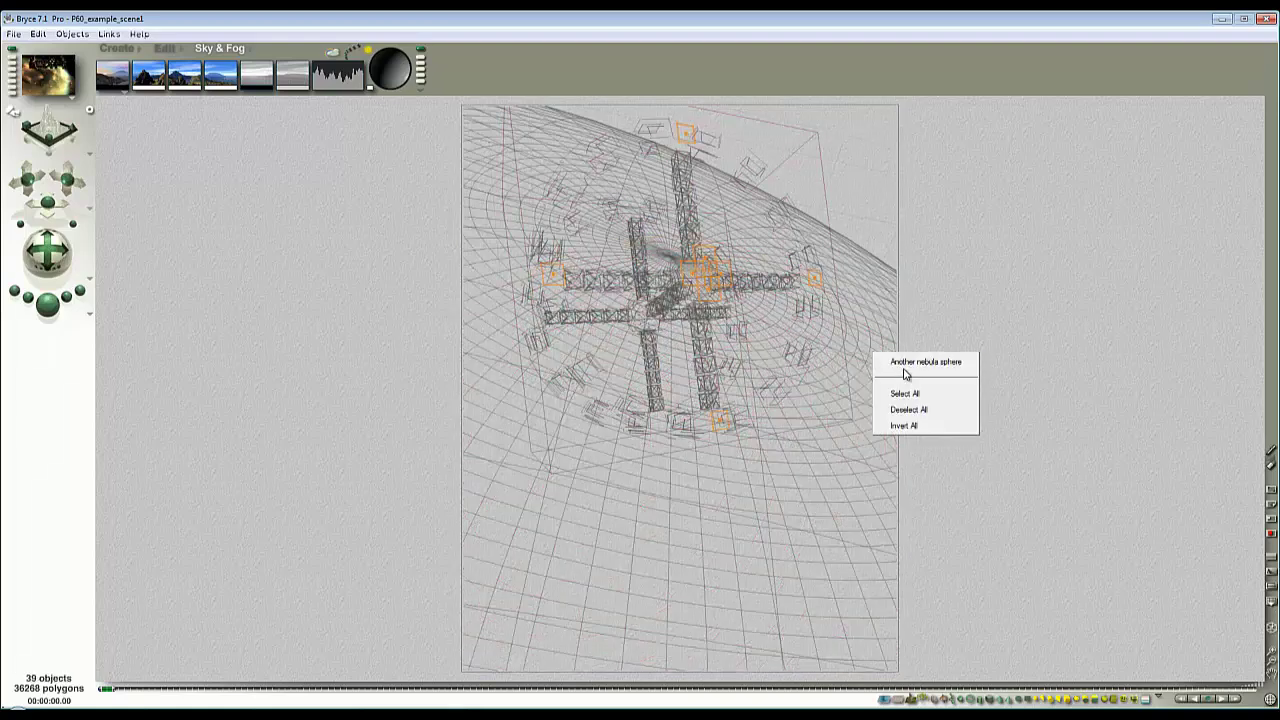
pyautogui.click(902, 364)
pyautogui.press('Delete')
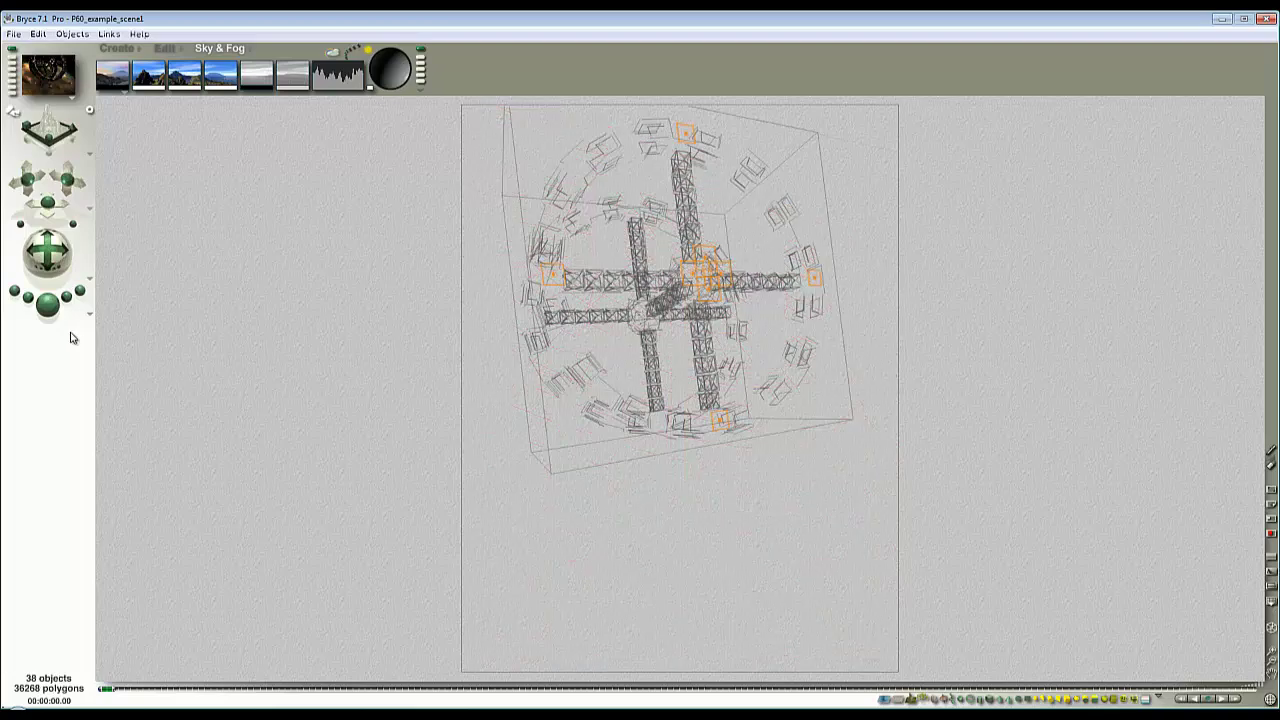
pyautogui.click(48, 306)
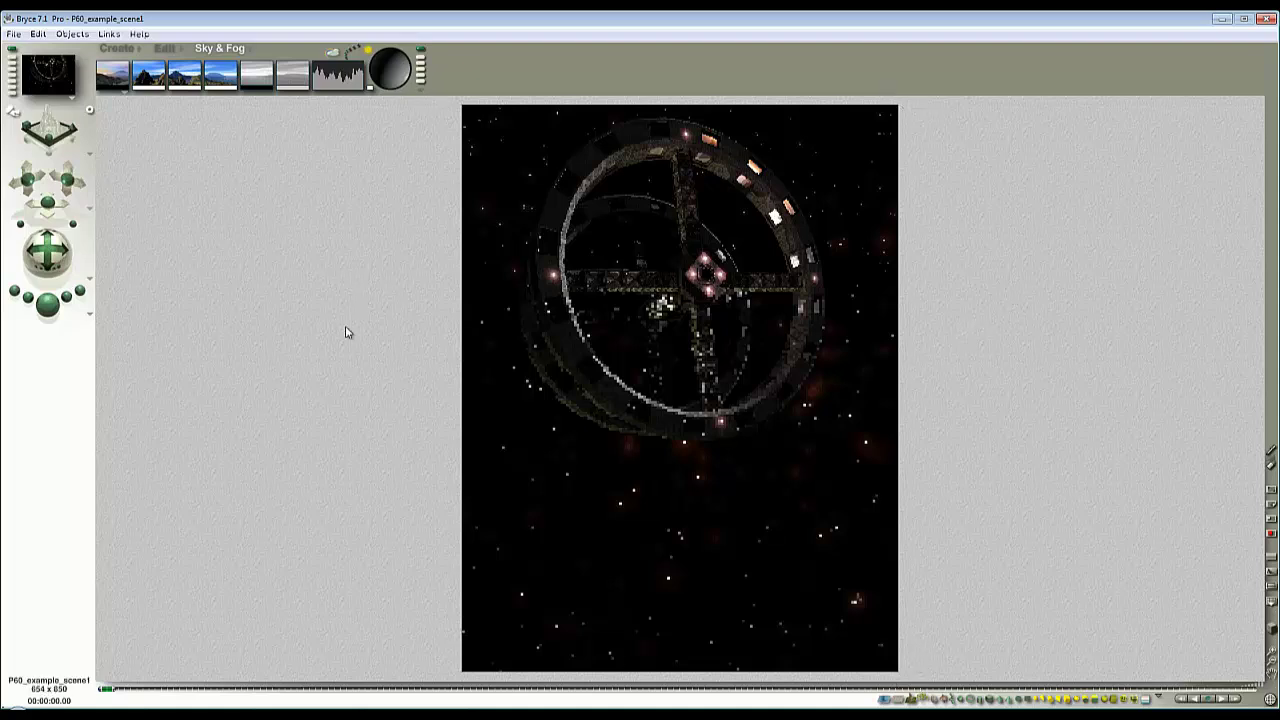
# Step: Leave the render, zoom out to show the camera, and open its attributes
pyautogui.click(12, 60)
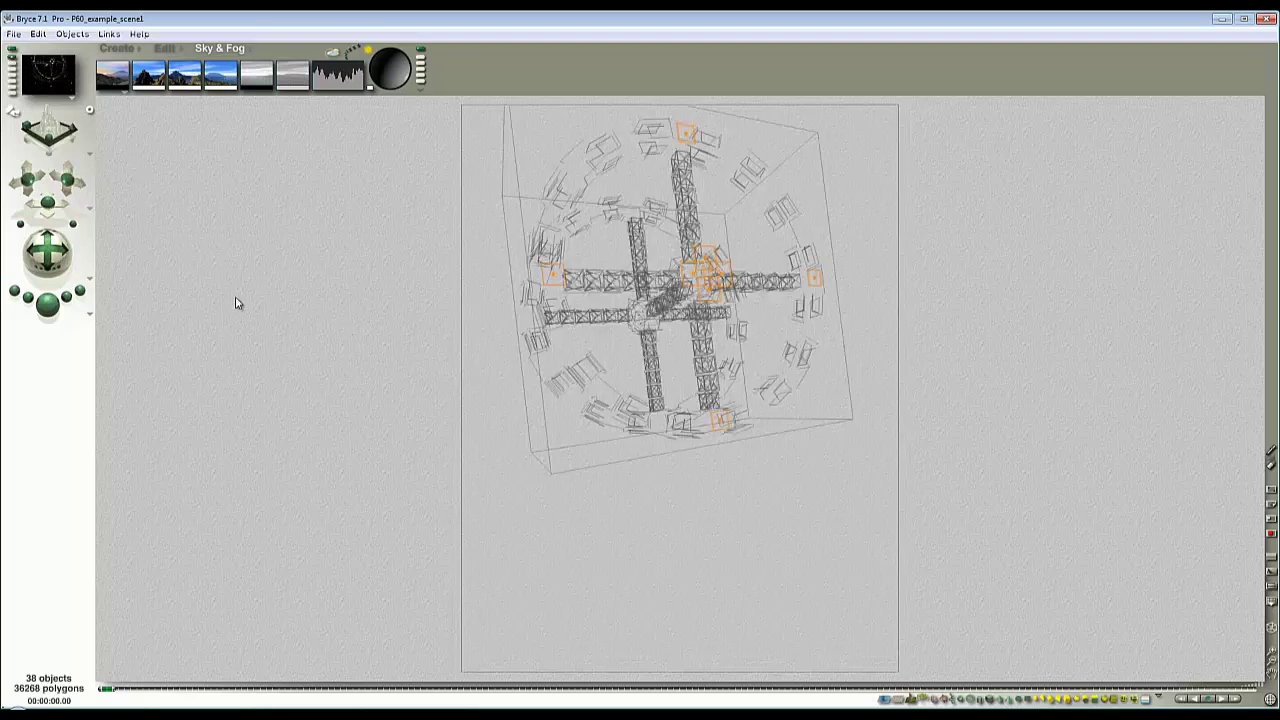
pyautogui.press('1')
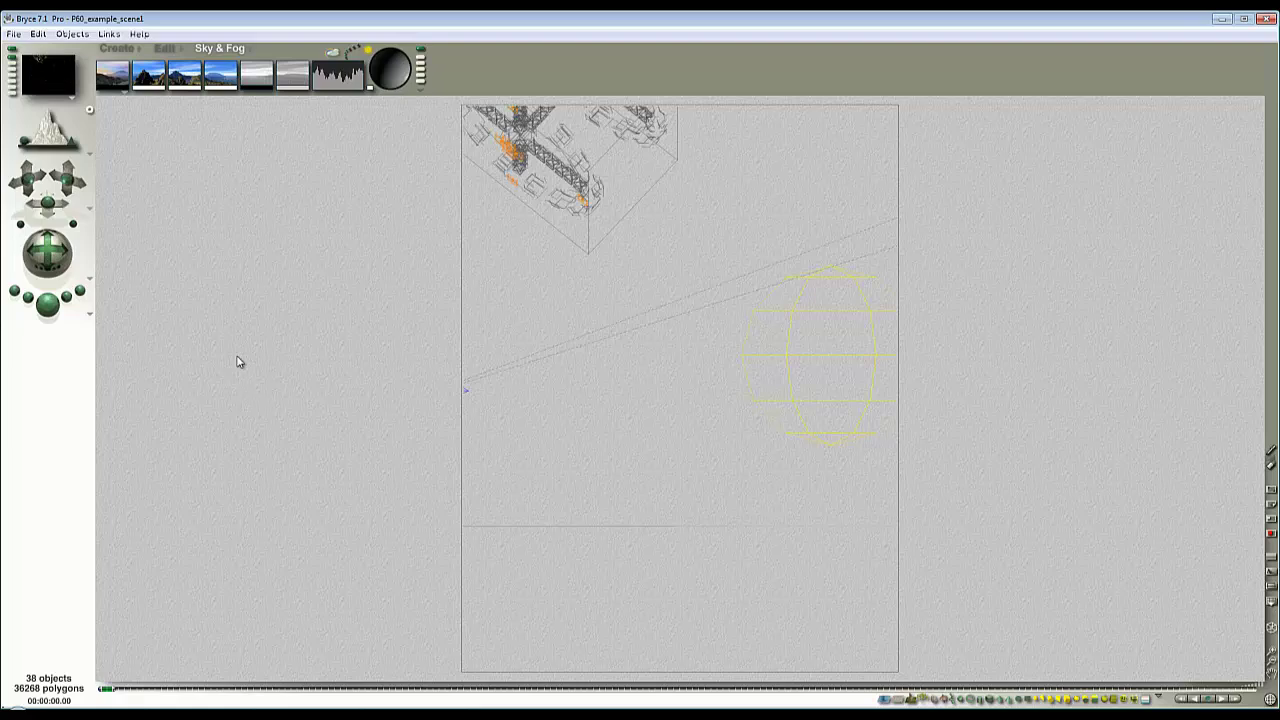
pyautogui.click(1272, 662)
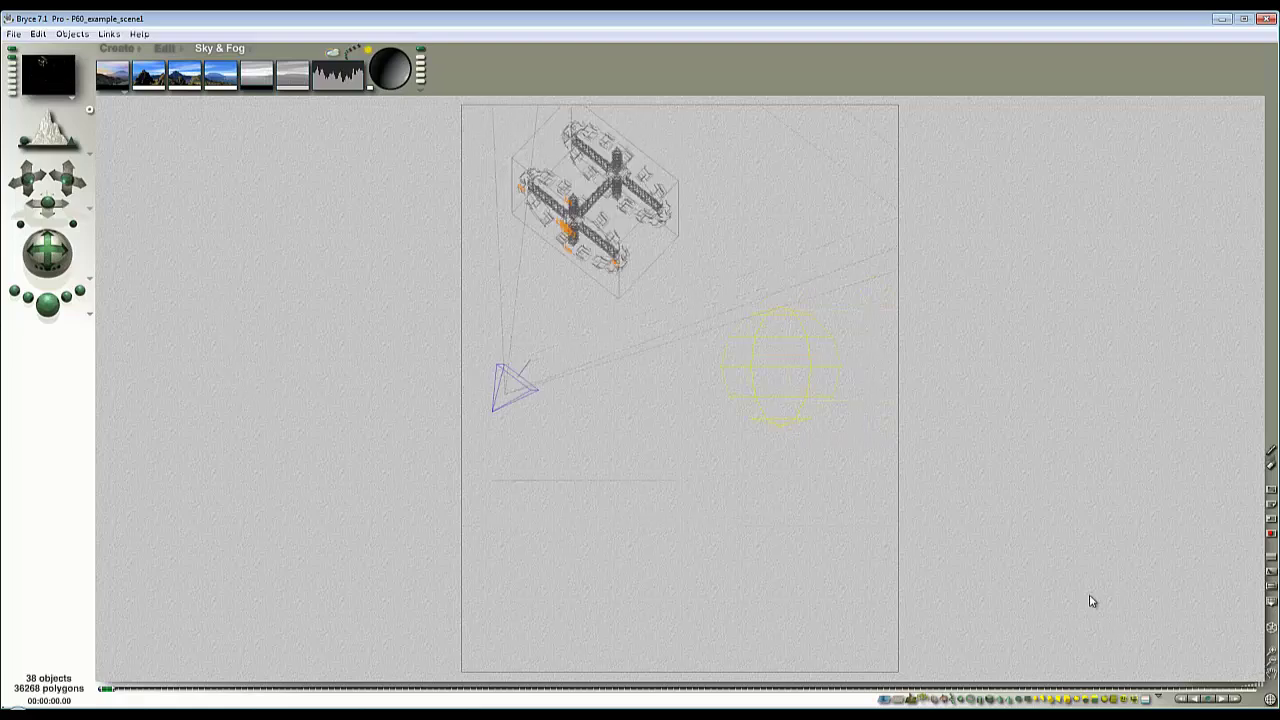
pyautogui.click(508, 390)
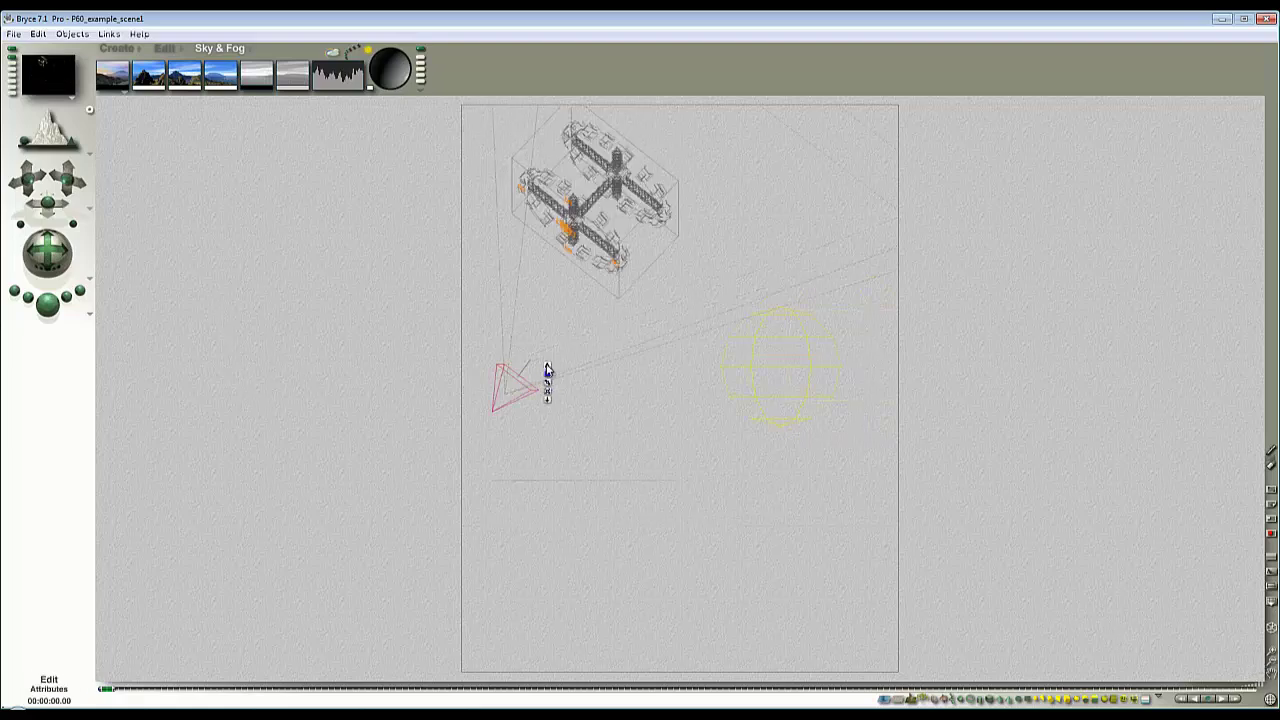
pyautogui.click(547, 367)
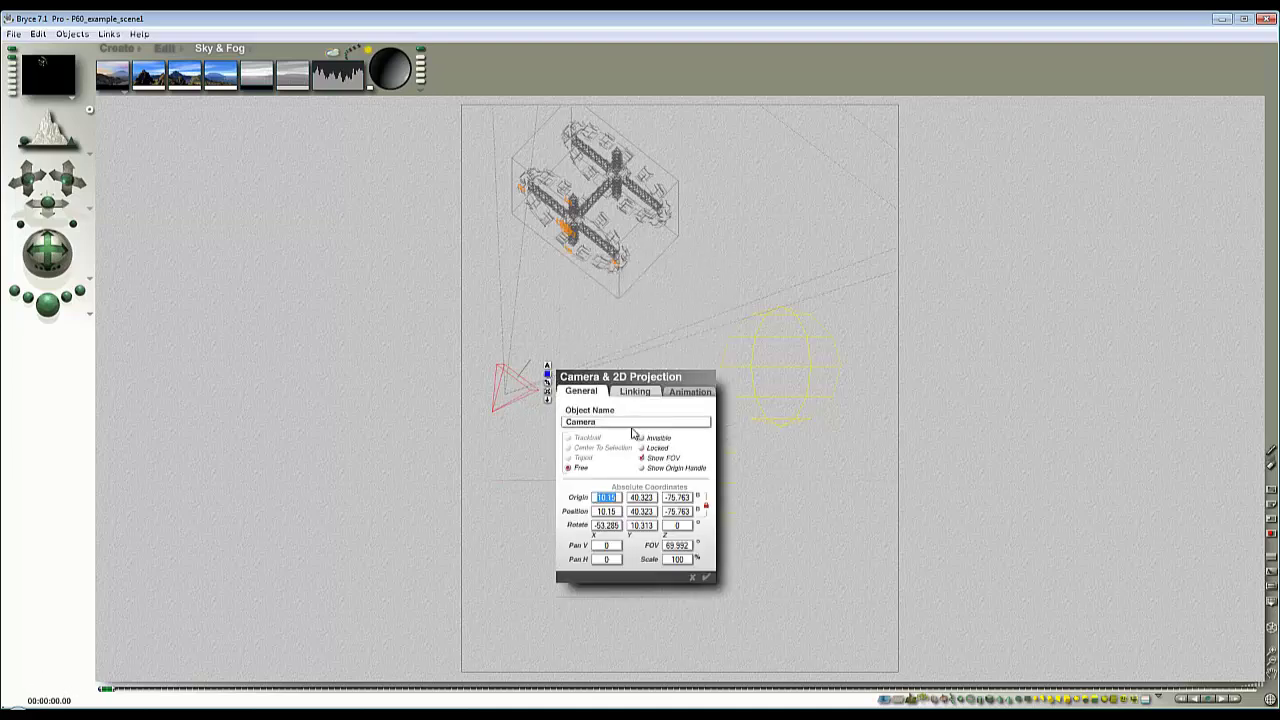
# Step: Enter 0 for the camera's Origin, Position and Rotate values
pyautogui.write('0')
pyautogui.click(650, 499)
pyautogui.write('0')
pyautogui.click(677, 497)
pyautogui.write('0')
pyautogui.click(641, 525)
pyautogui.write('0')
pyautogui.click(617, 525)
# Step: Apply the zeroed camera, then add a 2D picture object and load the nebula image
pyautogui.write('0')
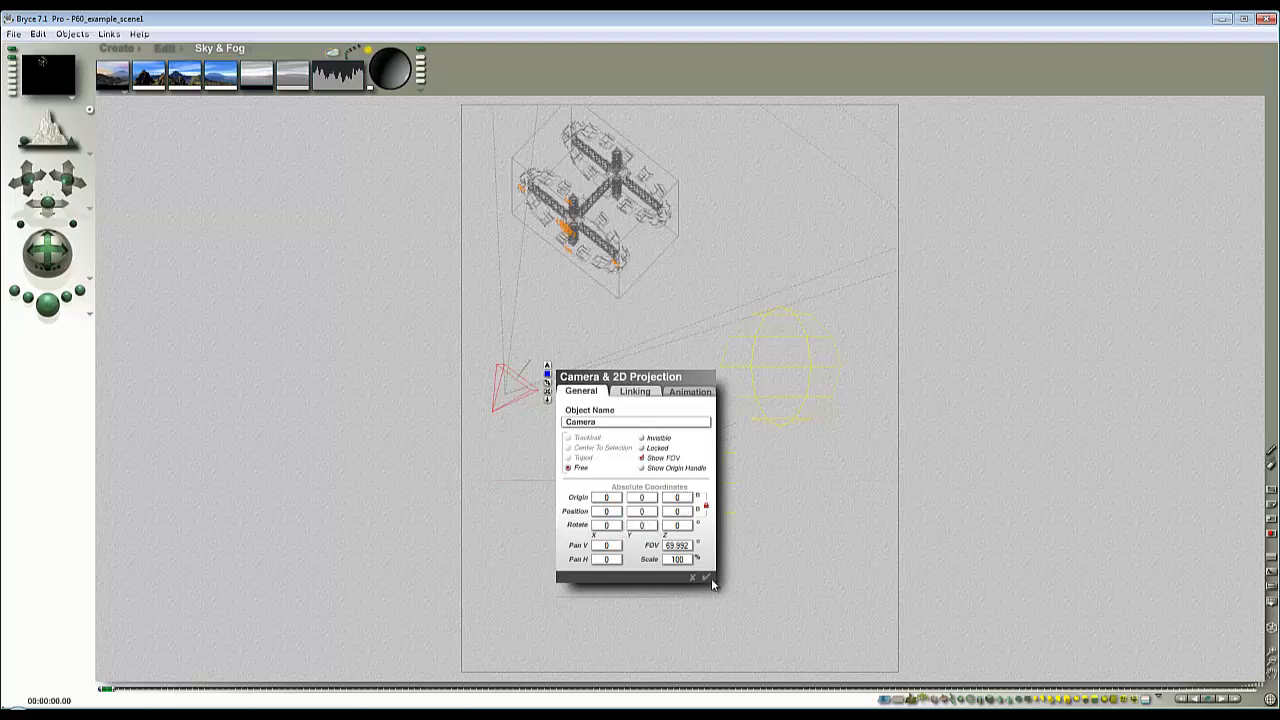
pyautogui.click(707, 578)
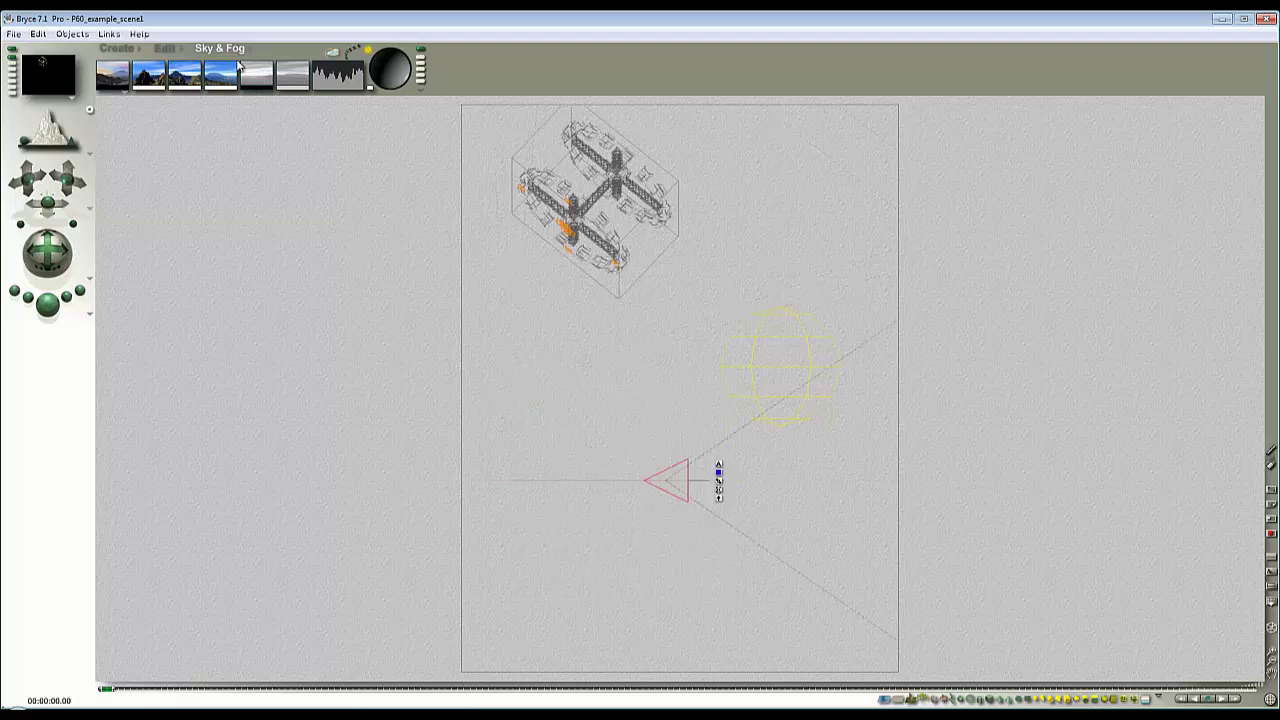
pyautogui.click(116, 48)
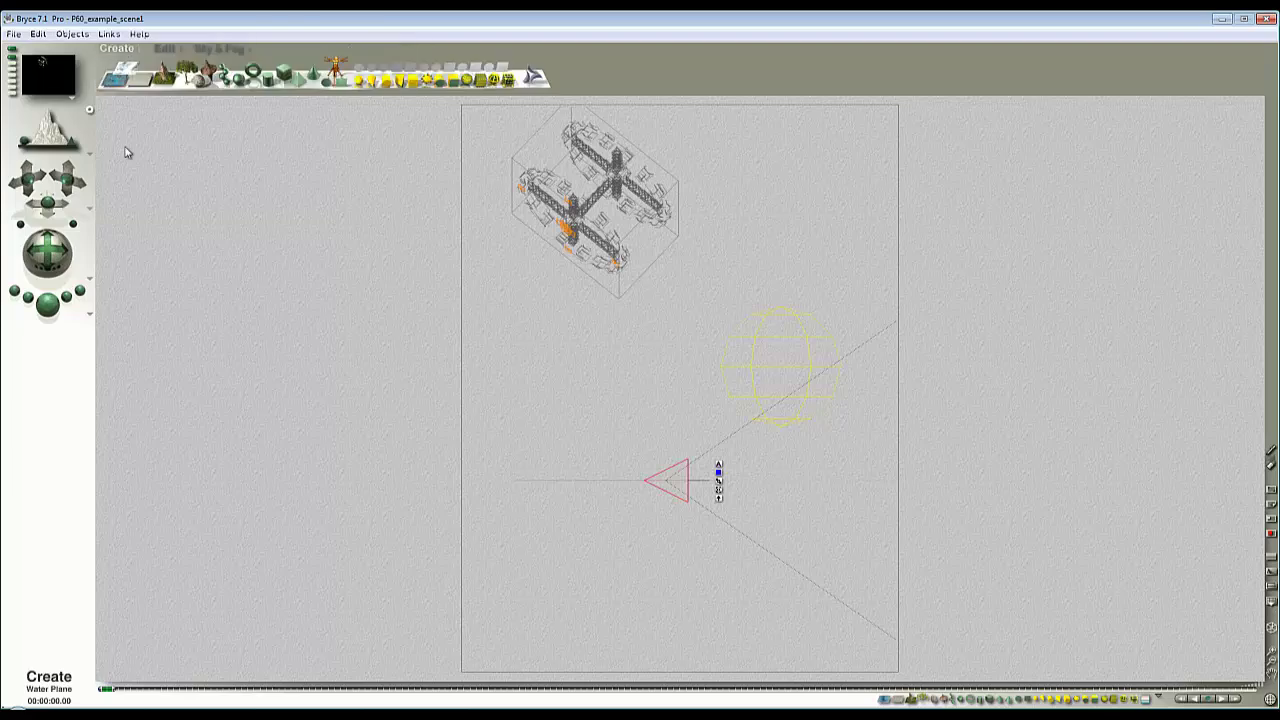
pyautogui.click(337, 66)
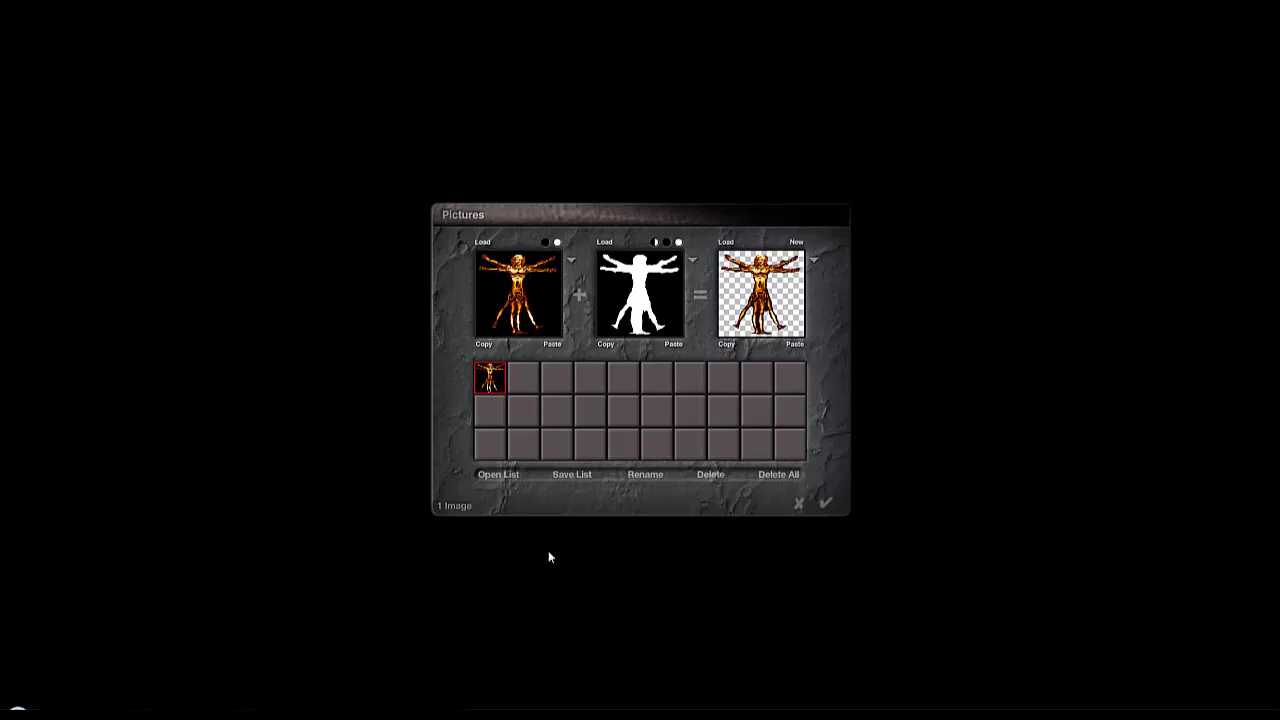
pyautogui.hotkey('alt', 'Tab')
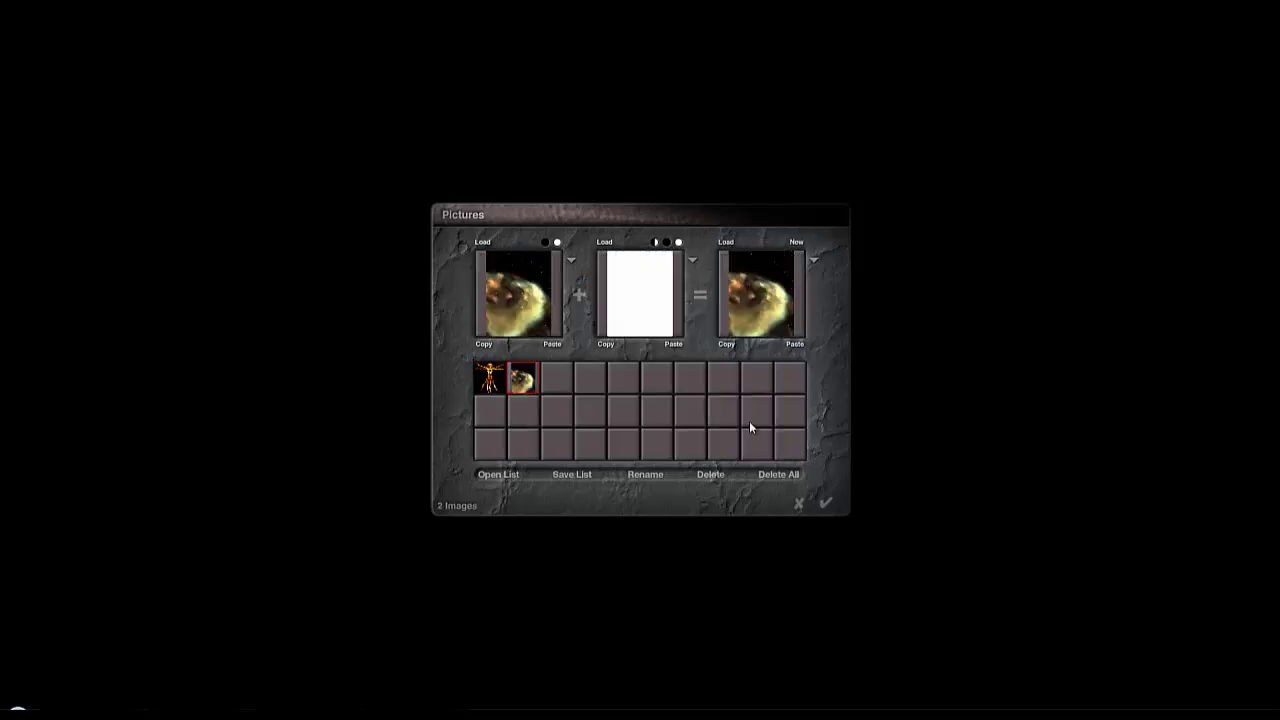
# Step: Accept the nebula picture and move the 2D face along z in front of the camera
pyautogui.click(825, 503)
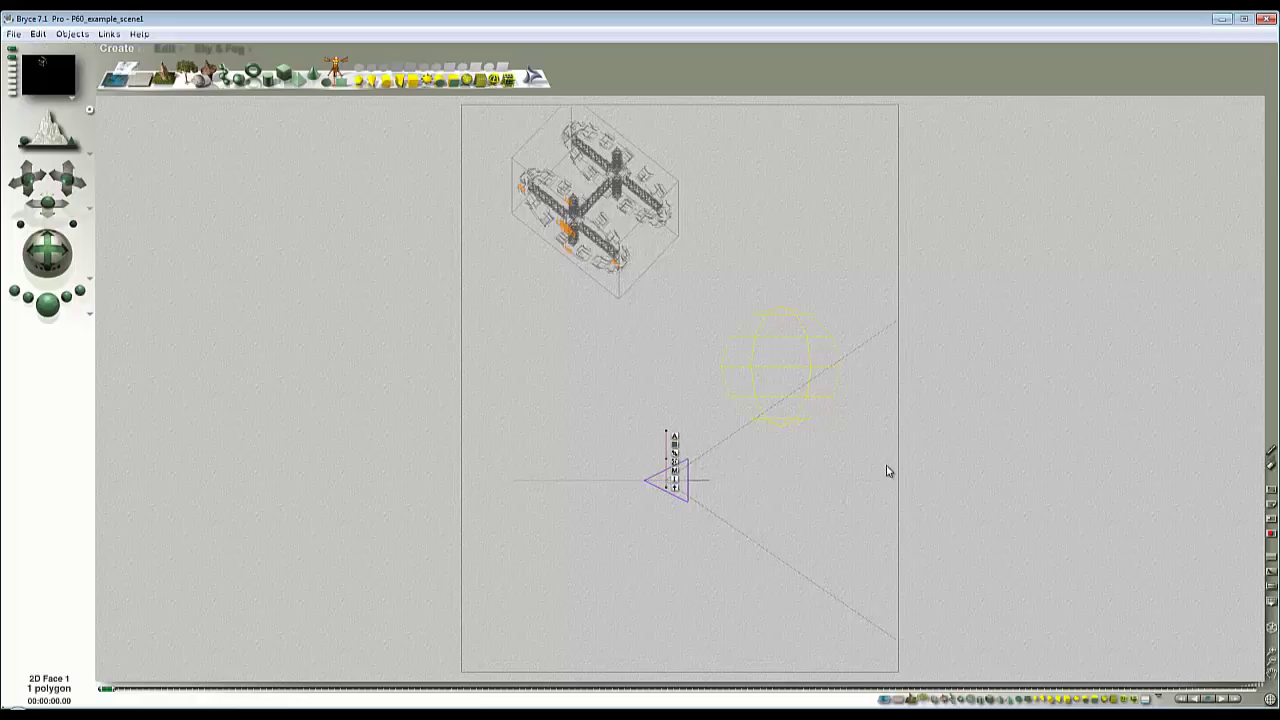
pyautogui.click(677, 439)
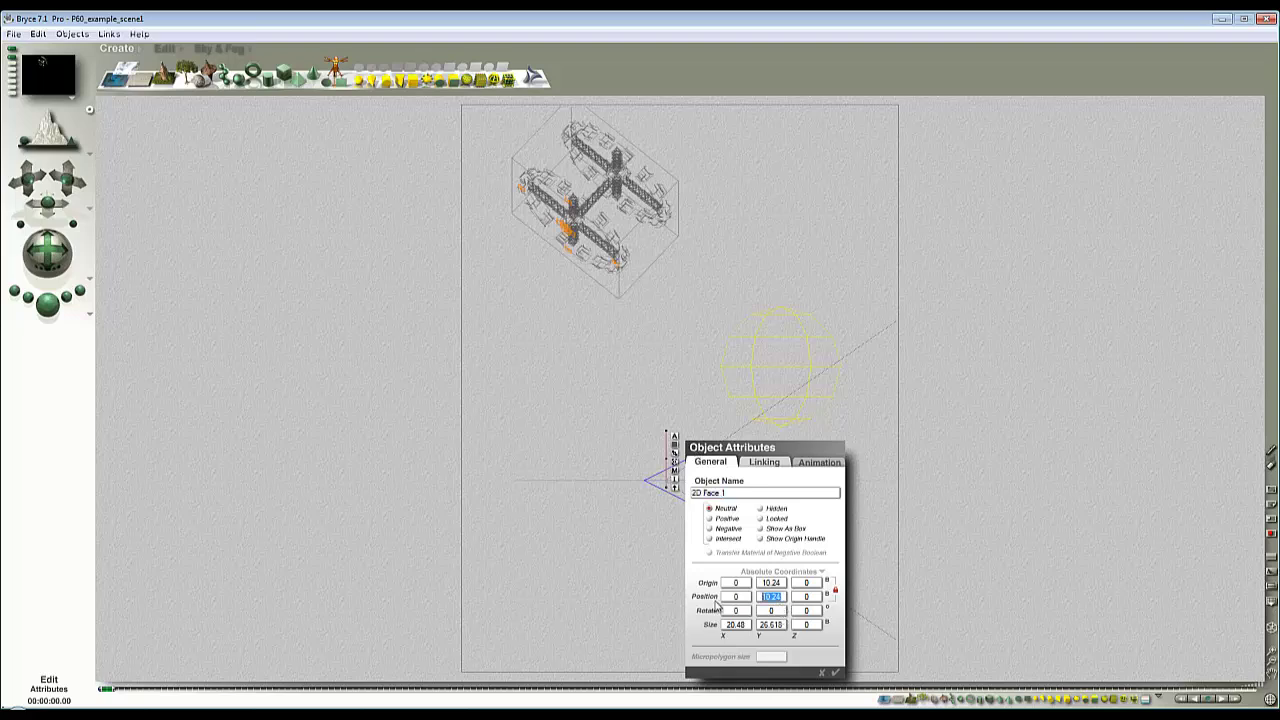
pyautogui.click(836, 672)
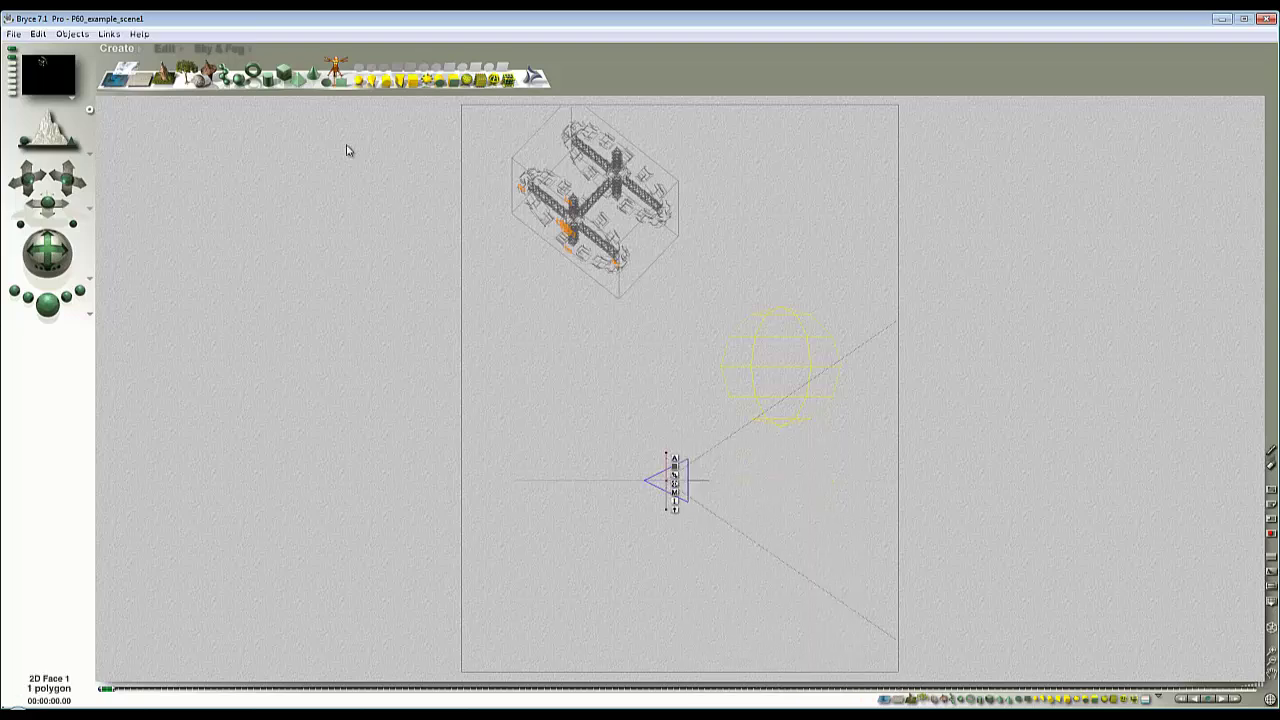
pyautogui.click(165, 48)
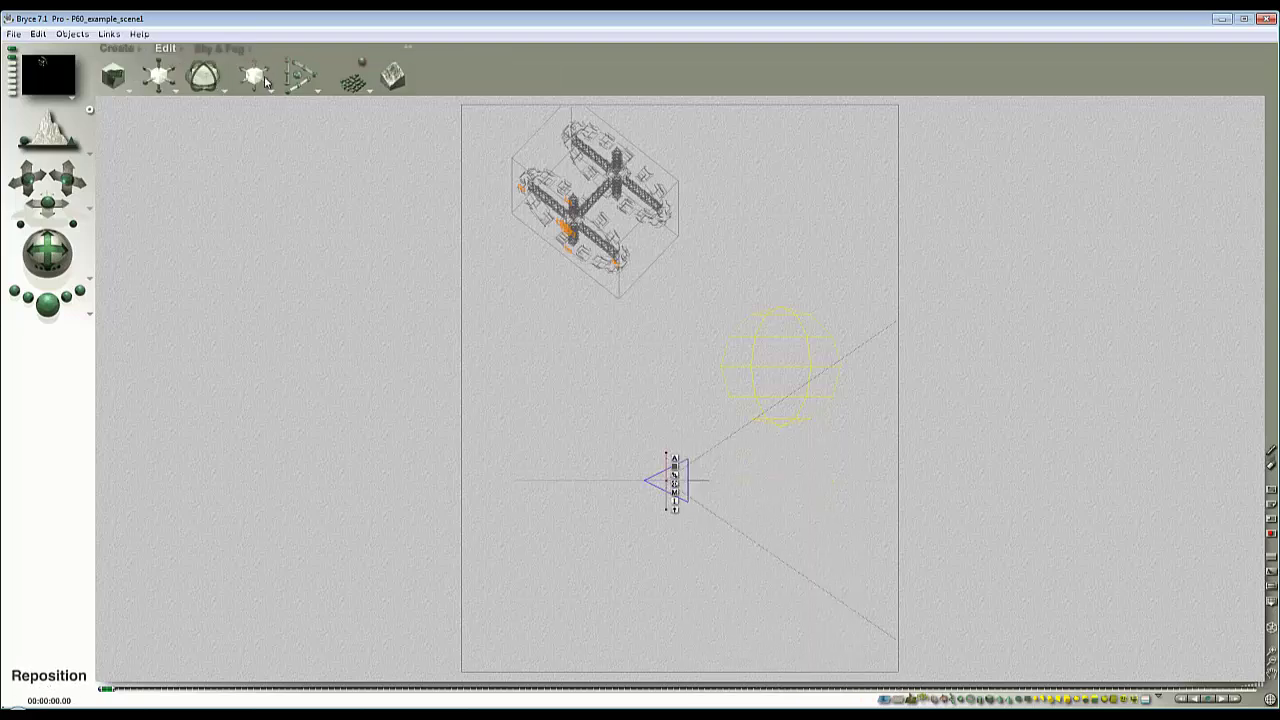
pyautogui.moveTo(258, 72); pyautogui.dragTo(264, 72)
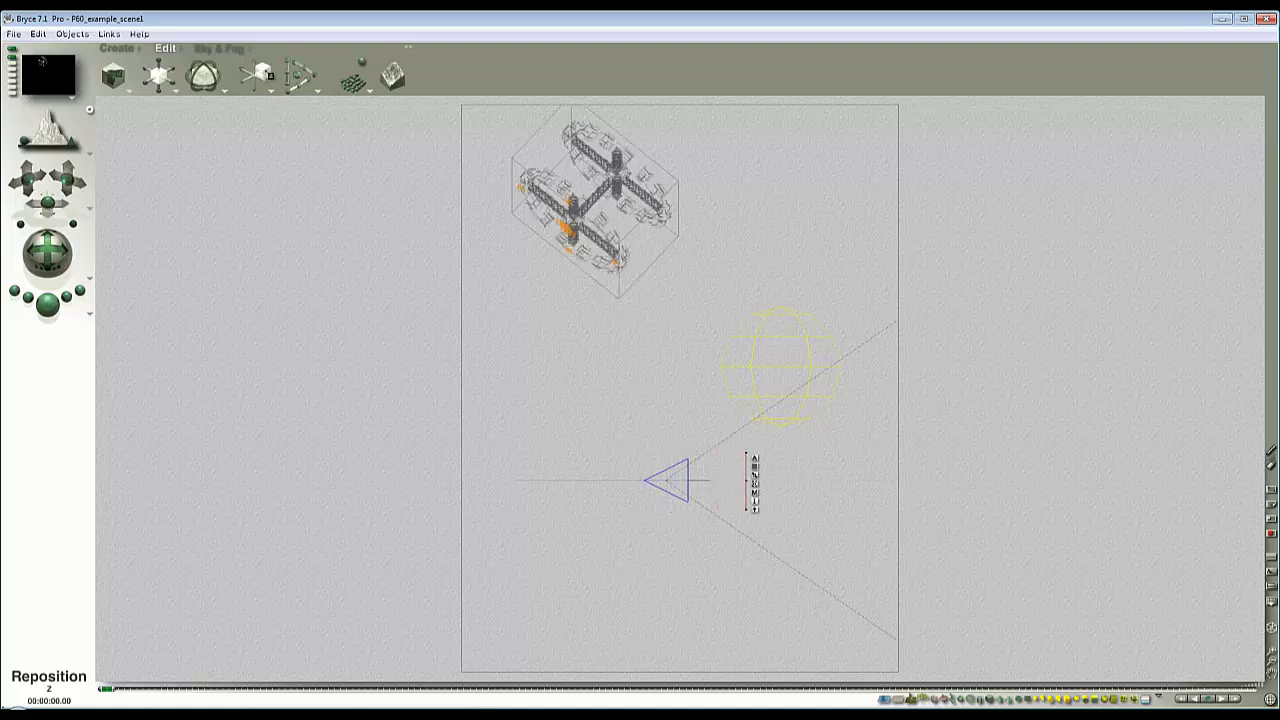
# Step: Link the 2D face to Perspective Camera as its parent and confirm the attributes
pyautogui.click(755, 460)
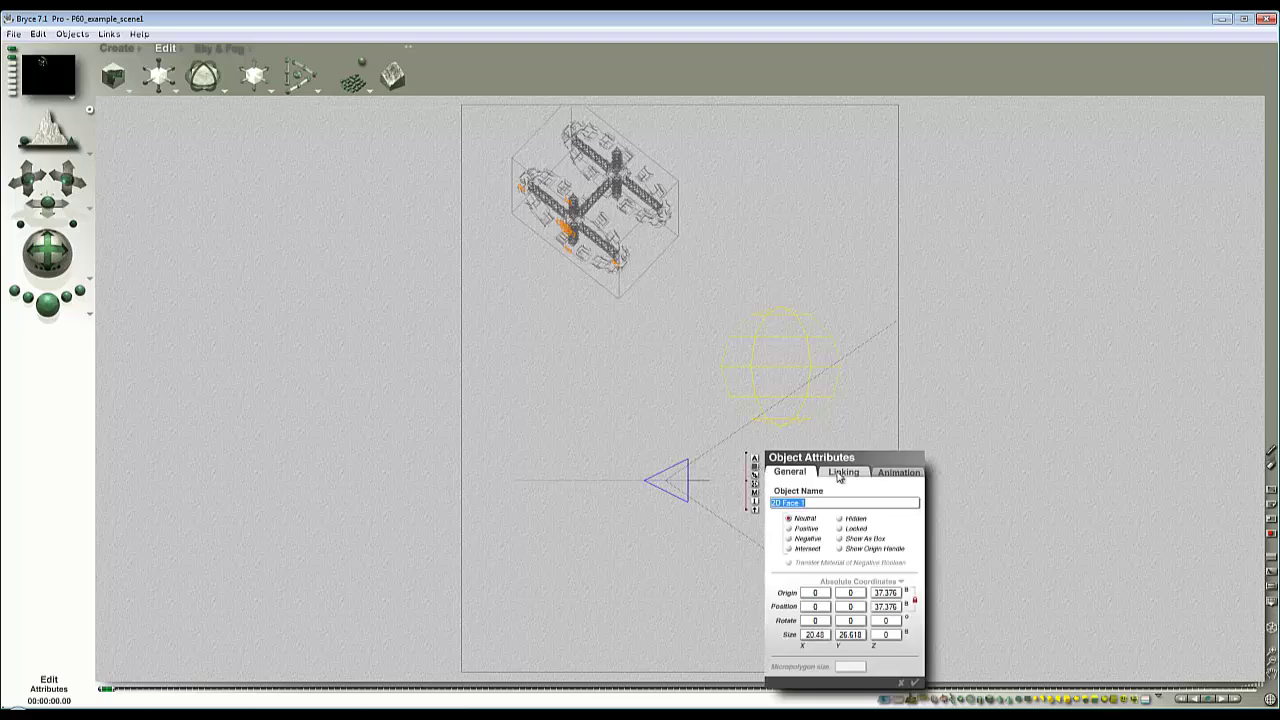
pyautogui.click(839, 473)
pyautogui.click(858, 499)
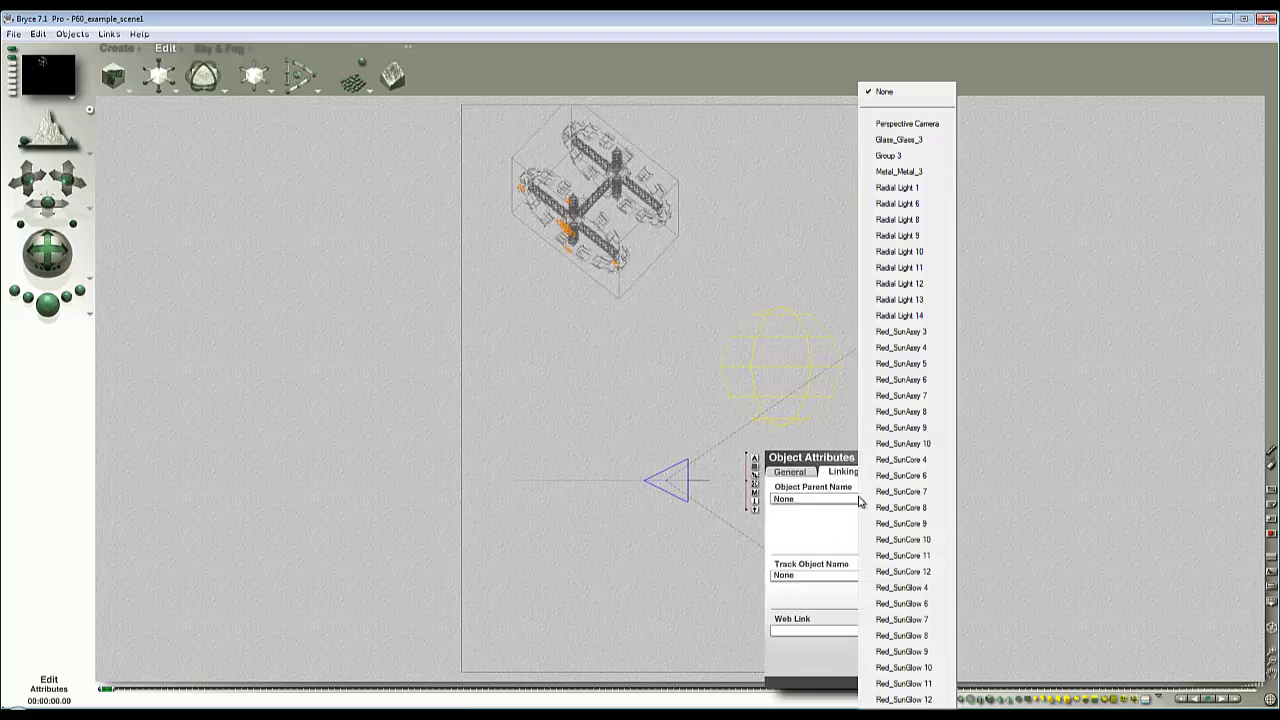
pyautogui.click(907, 124)
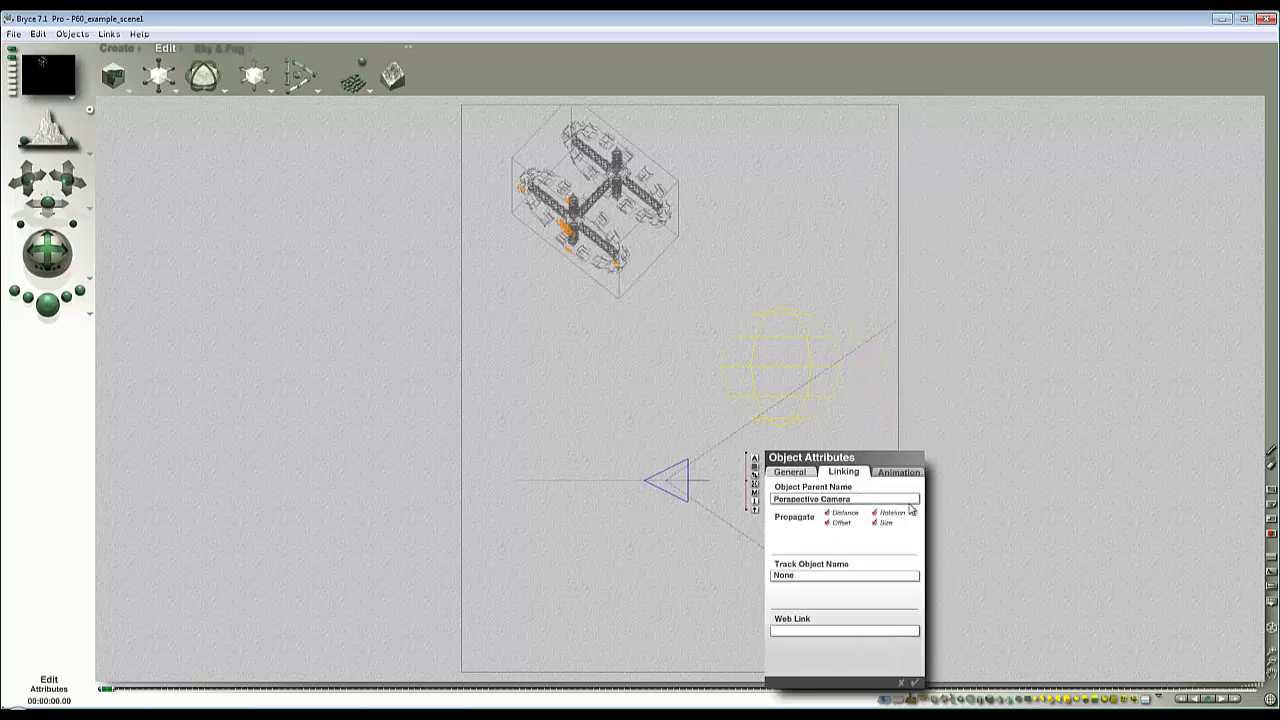
pyautogui.click(915, 682)
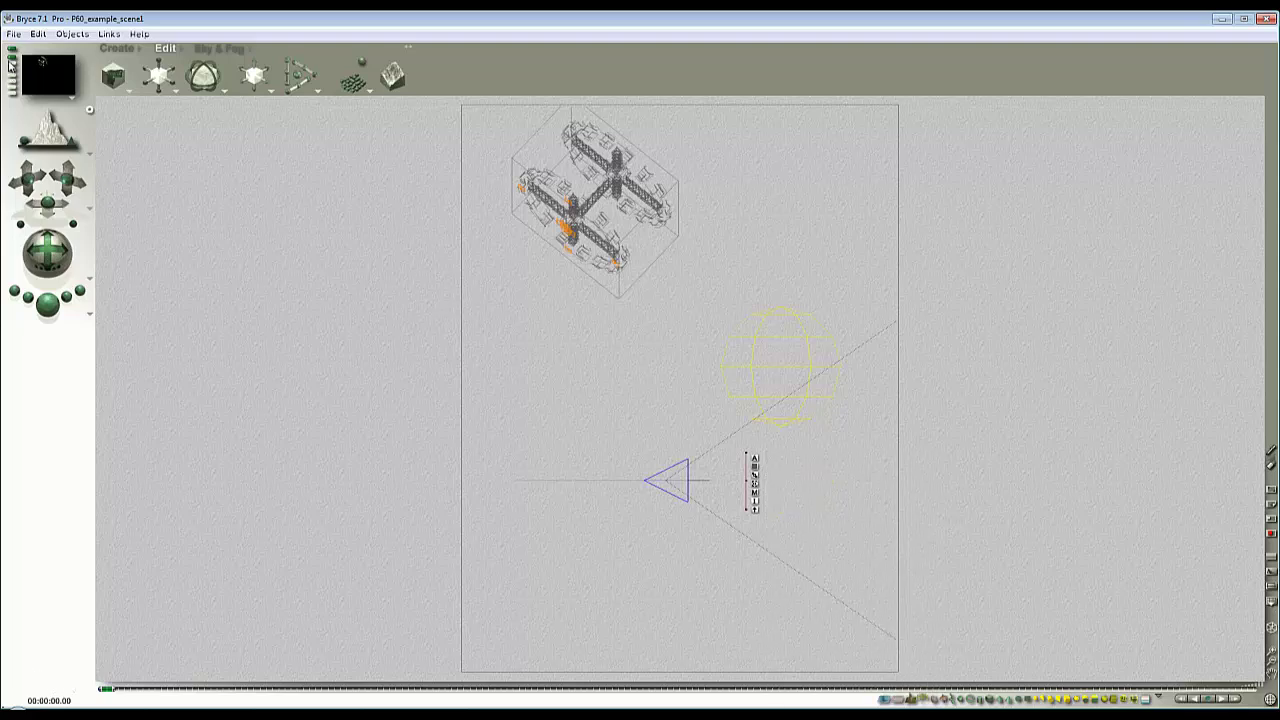
# Step: Switch to Saved View #1 and run a brief test render of the camera view
pyautogui.click(12, 60)
pyautogui.click(12, 60)
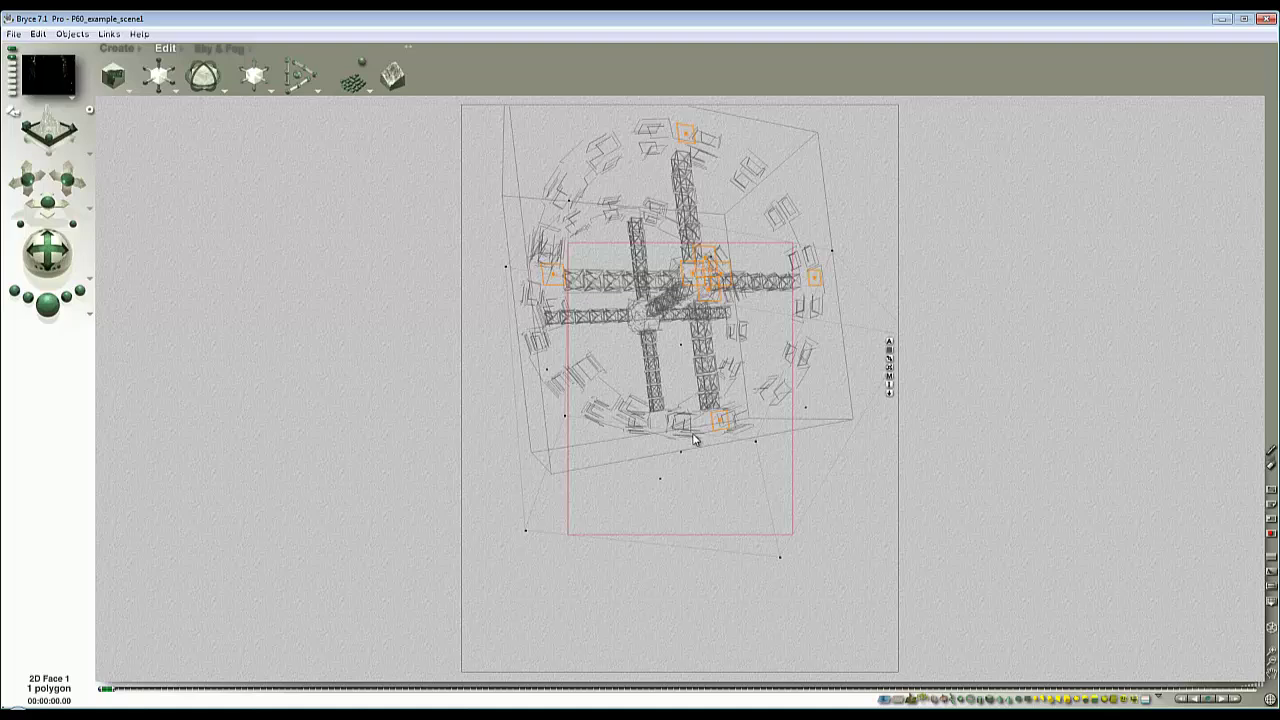
pyautogui.click(47, 304)
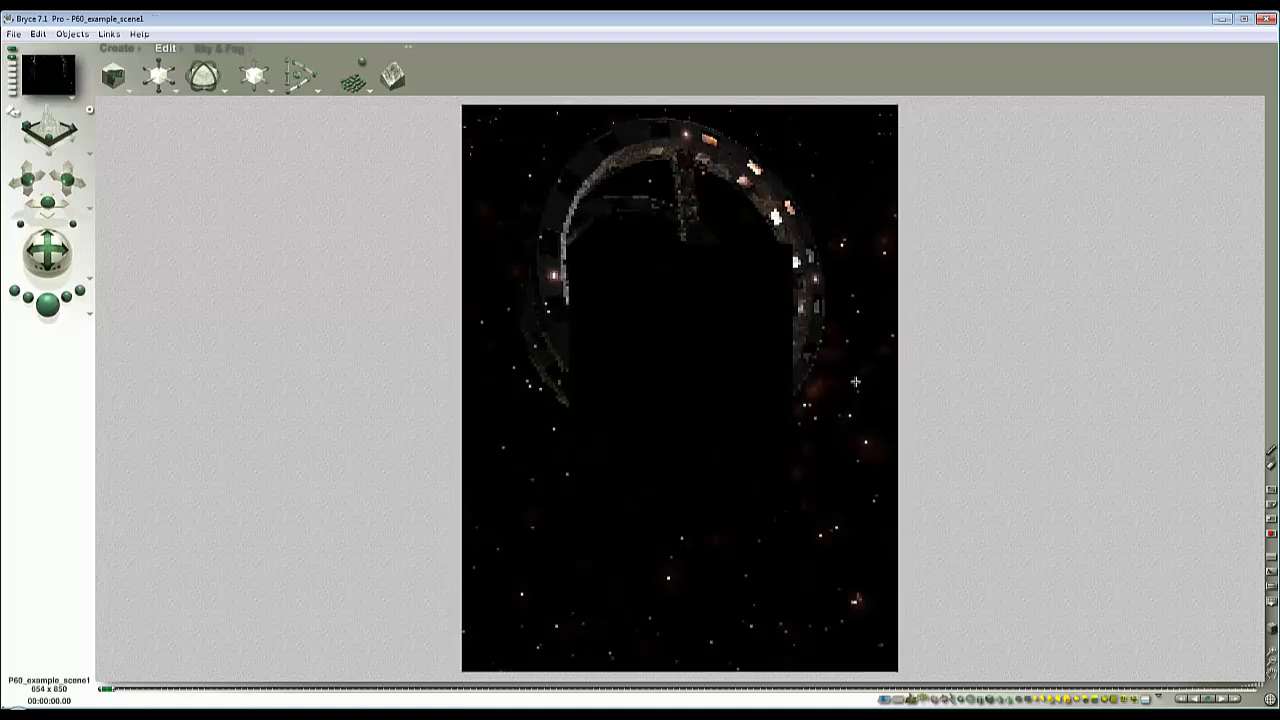
pyautogui.click(717, 335)
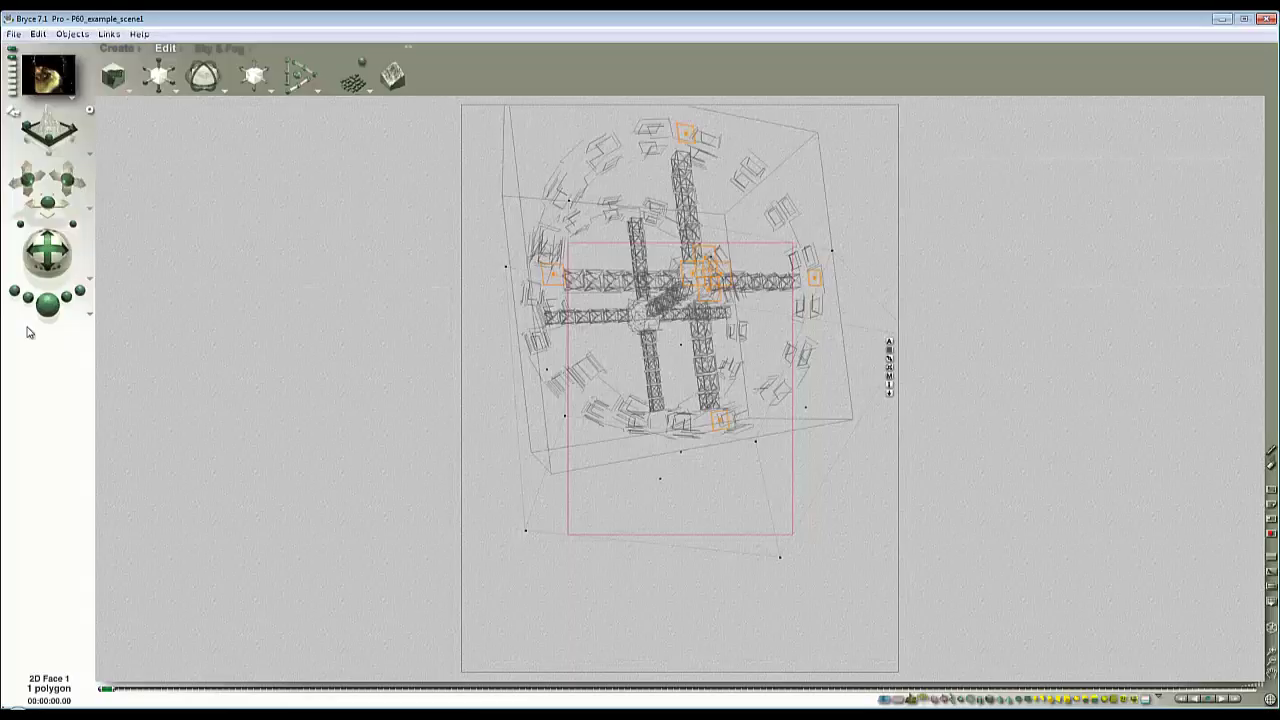
# Step: Test-render the nebula face behind the station, stop at 31%, and reselect the 2D face in wireframe
pyautogui.click(47, 303)
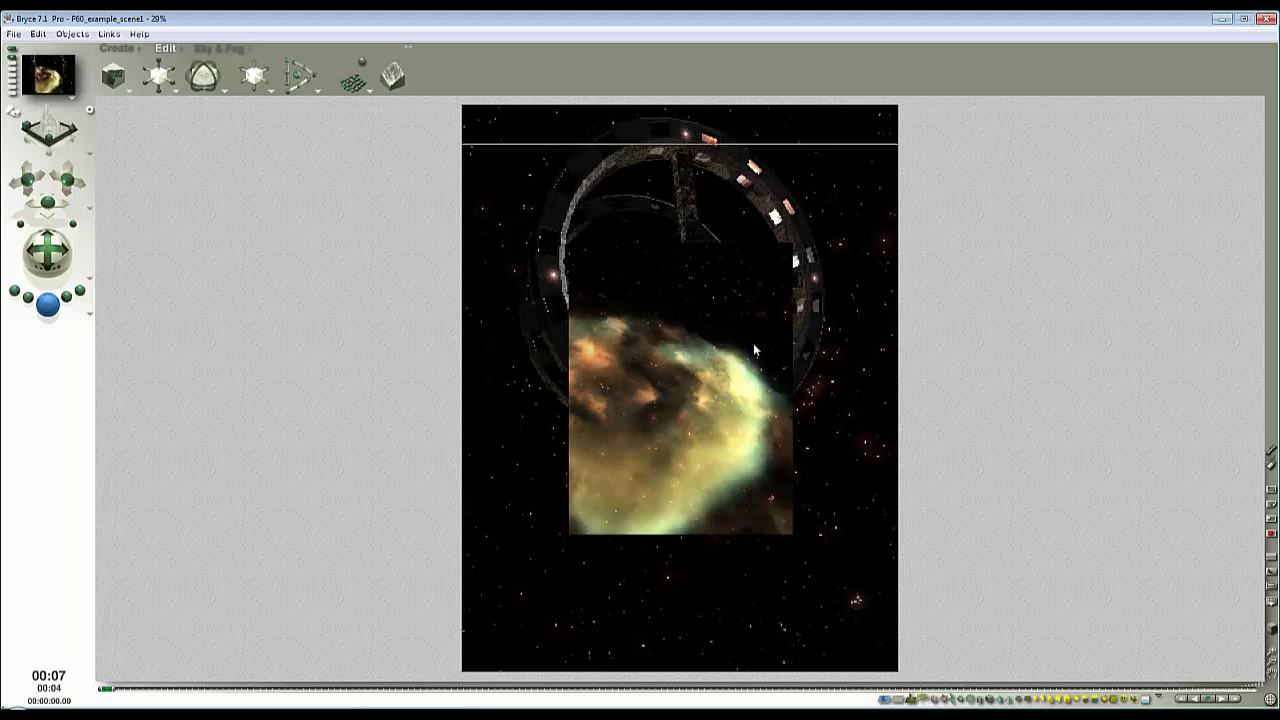
pyautogui.click(792, 262)
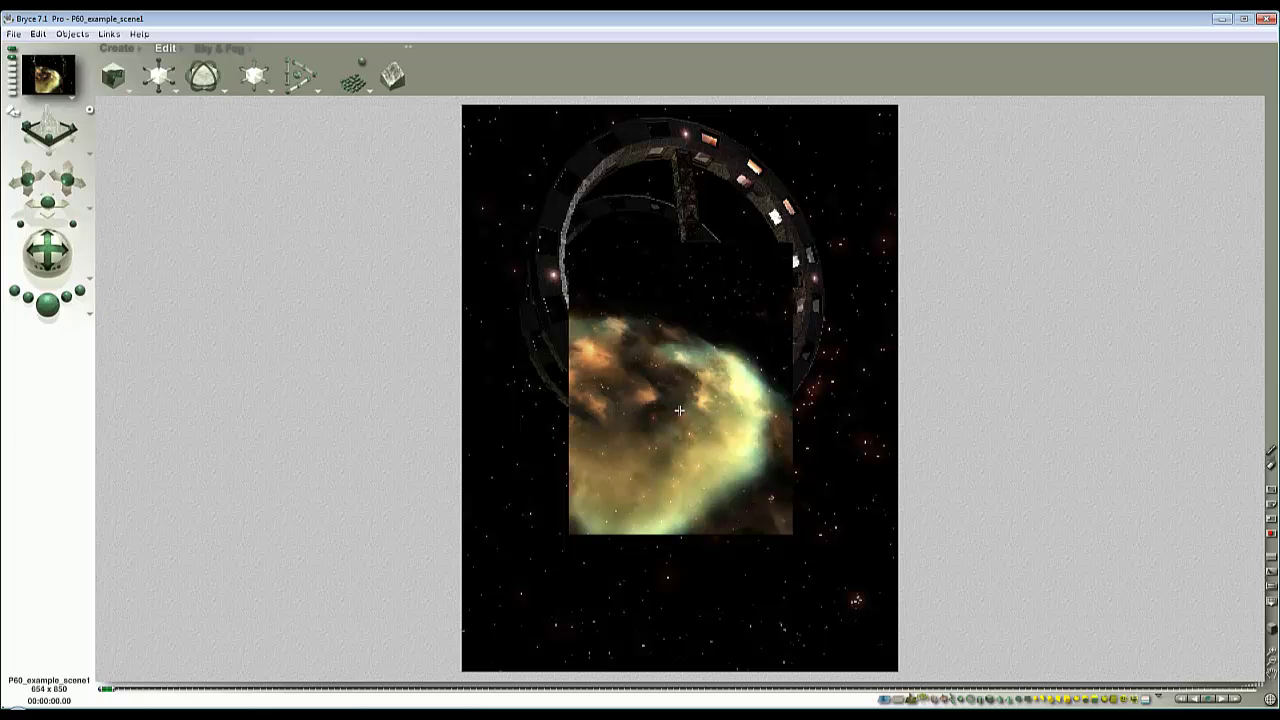
pyautogui.click(562, 362)
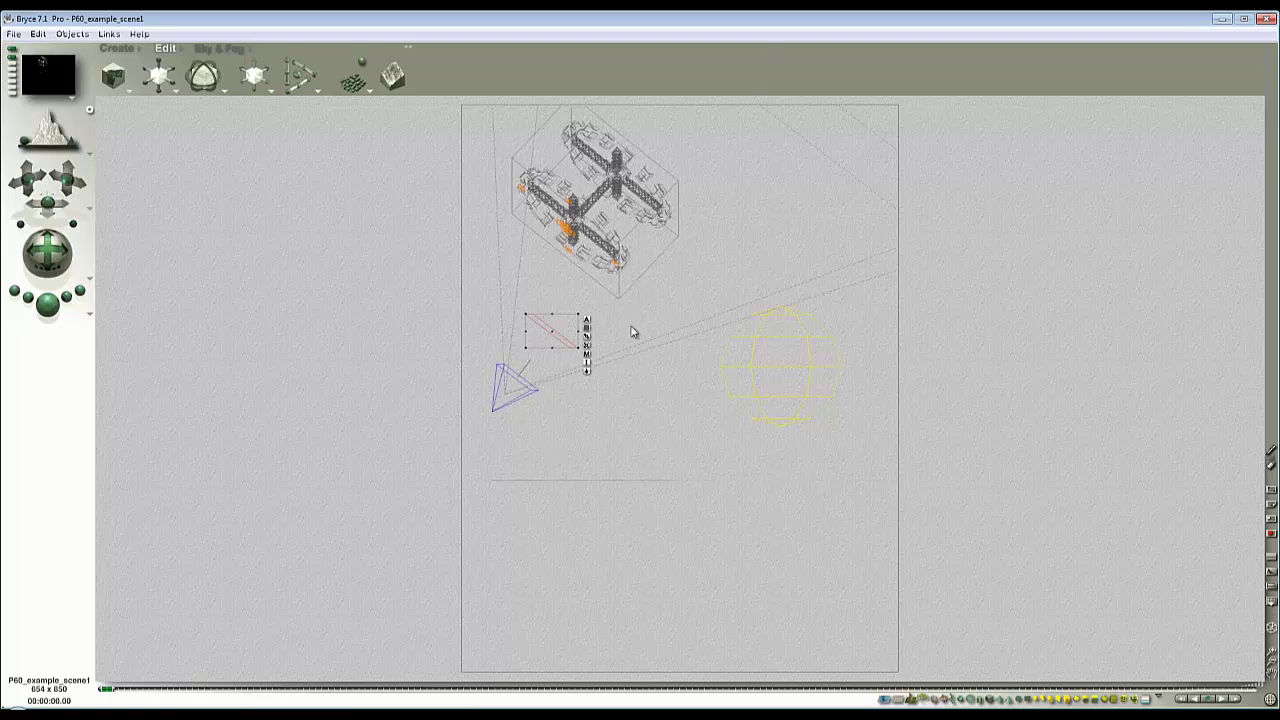
# Step: In camera view, set Reposition to Camera Space and push the nebula face farther back along Z
pyautogui.press('3')
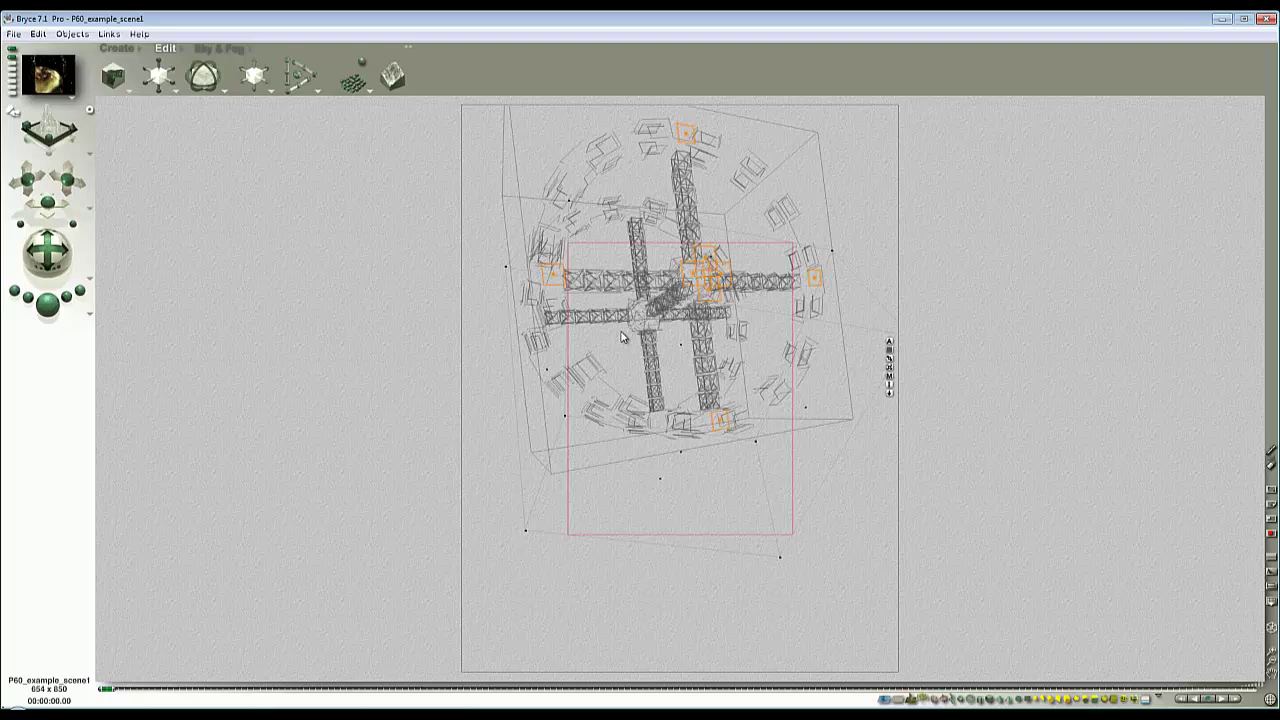
pyautogui.click(279, 96)
pyautogui.click(311, 134)
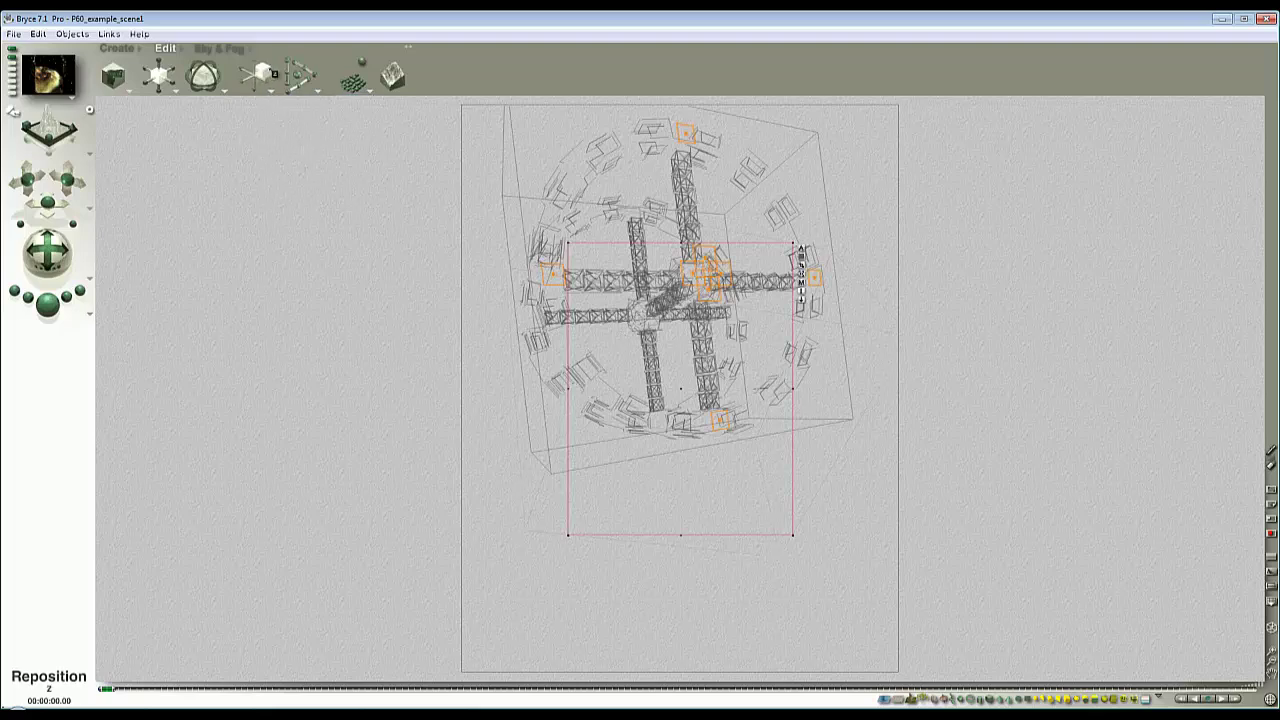
pyautogui.moveTo(265, 78); pyautogui.dragTo(267, 69)
# Step: Check the face's new position with a quick render, then enlarge it to fill the camera frame
pyautogui.click(47, 303)
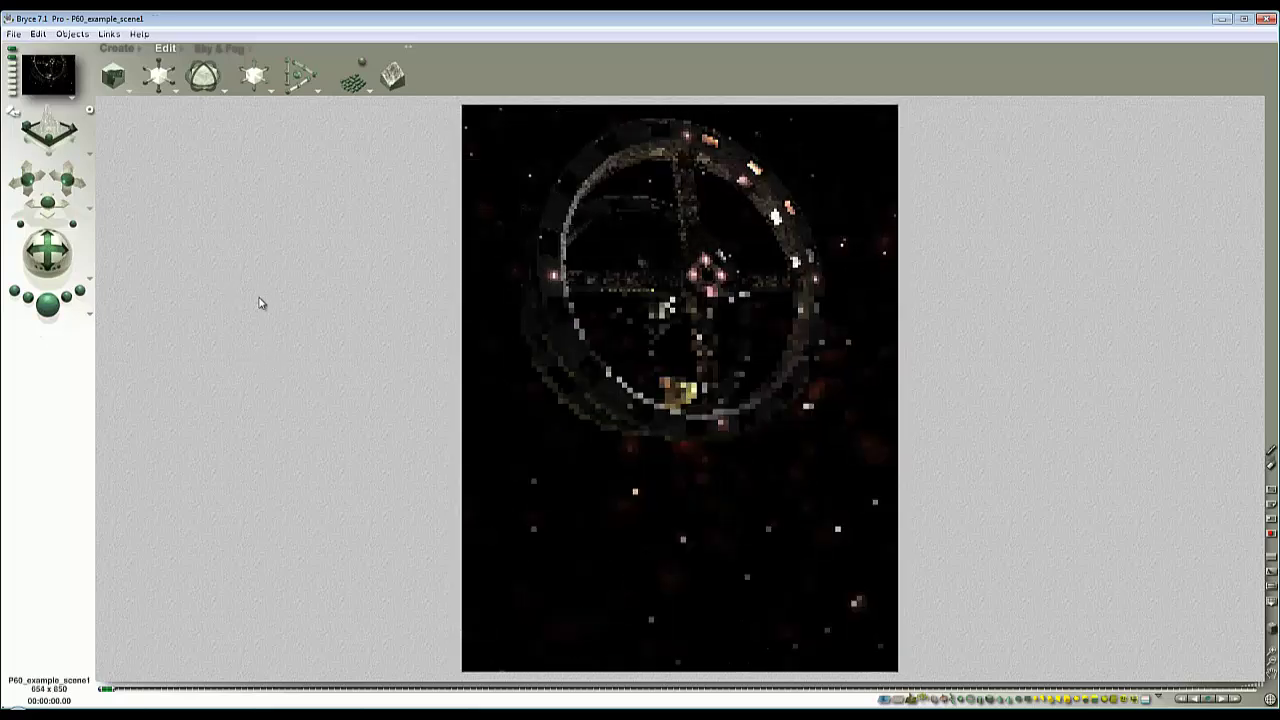
pyautogui.click(485, 488)
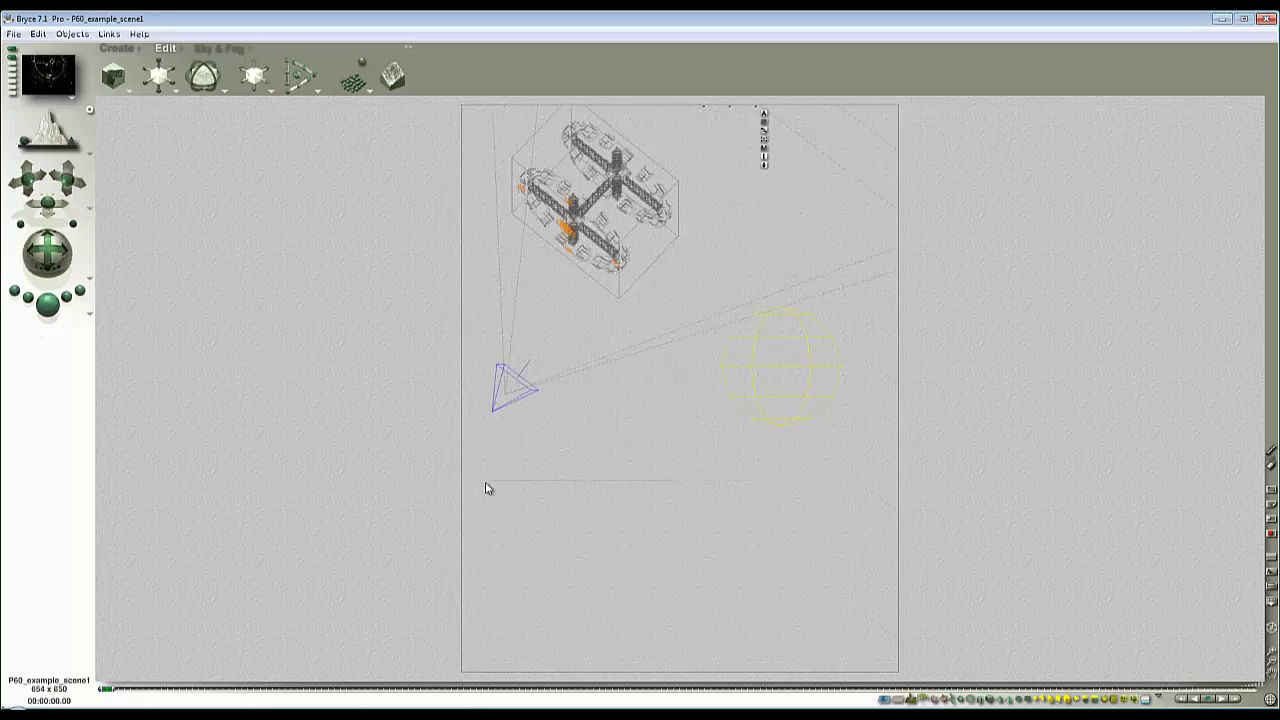
pyautogui.click(1273, 660)
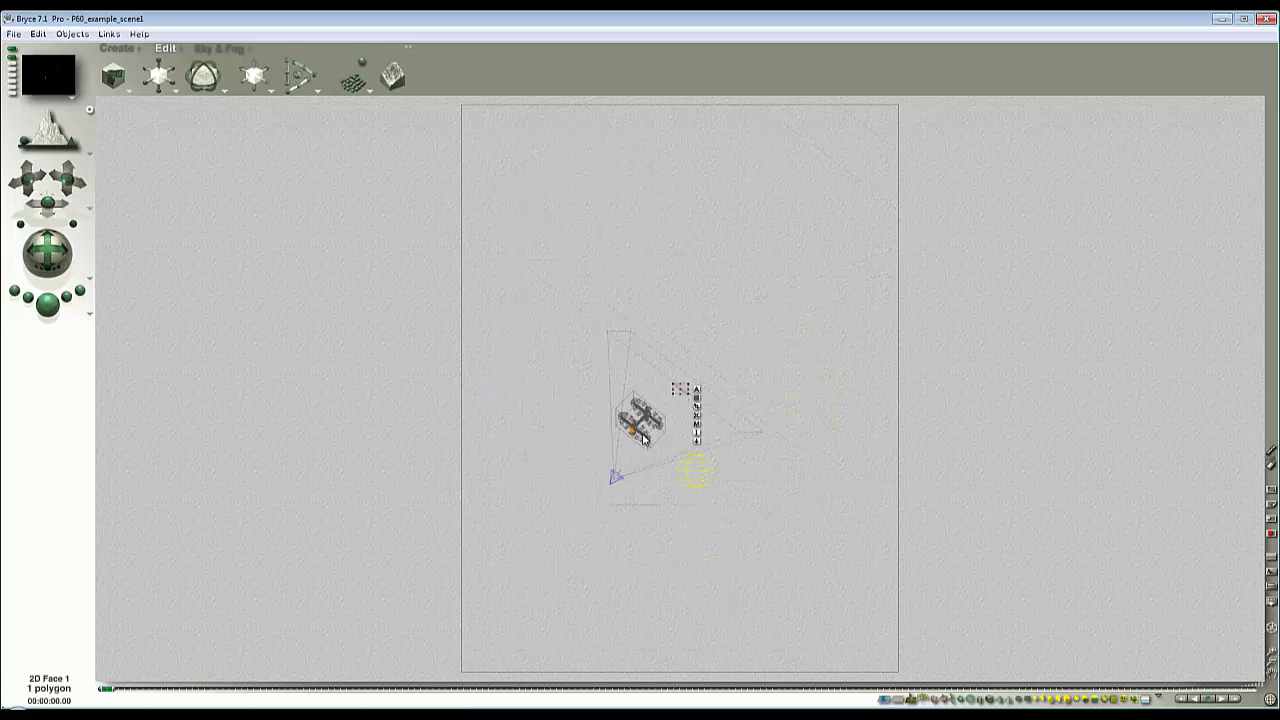
pyautogui.press('3')
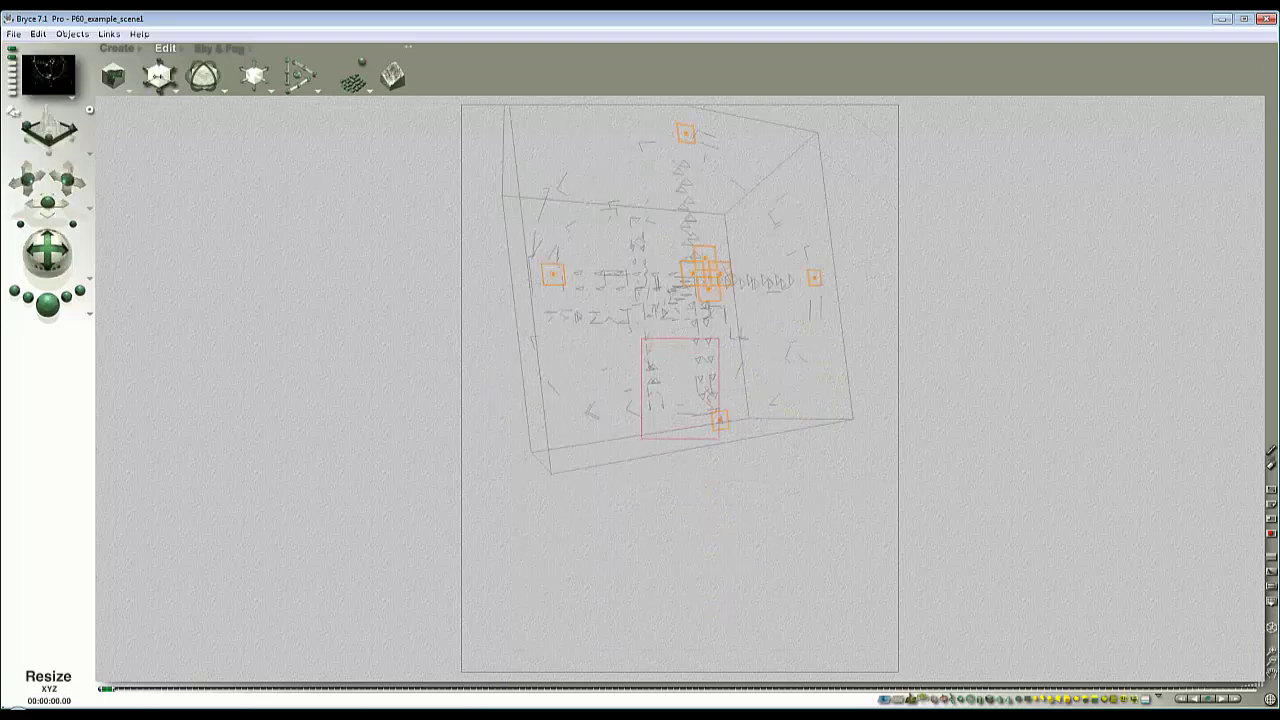
pyautogui.moveTo(47, 250); pyautogui.dragTo(90, 238)
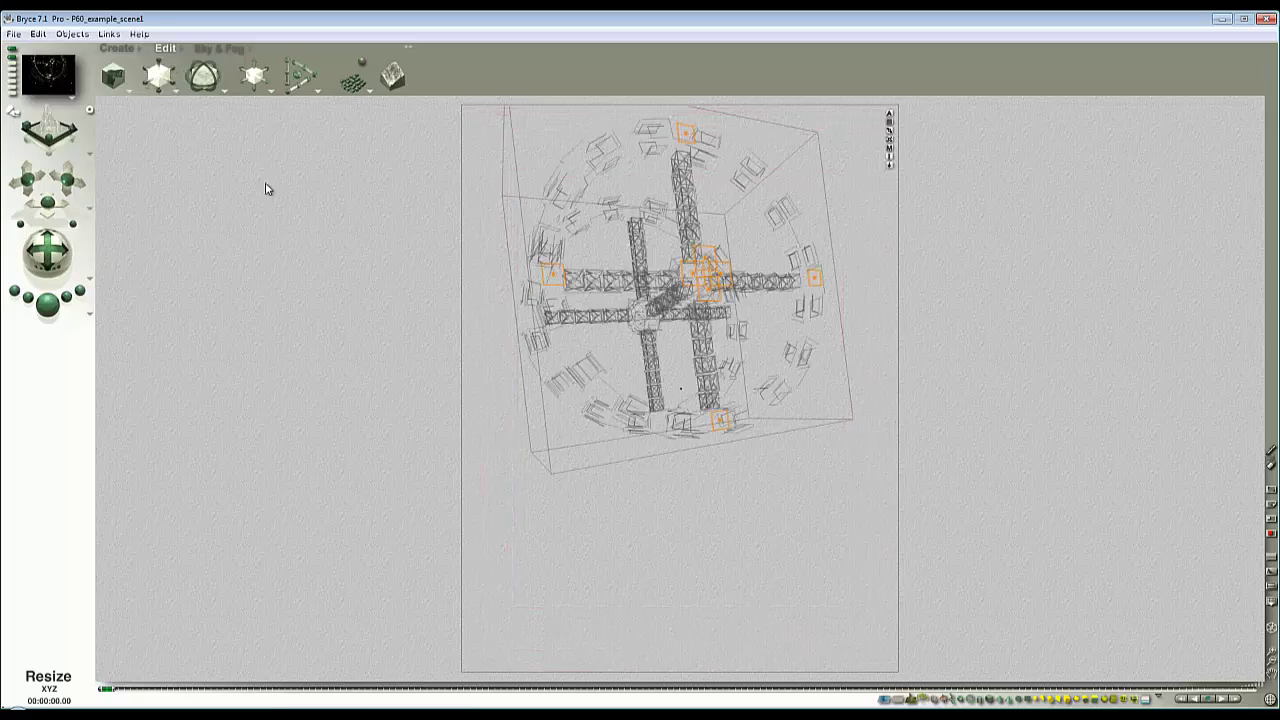
pyautogui.click(78, 327)
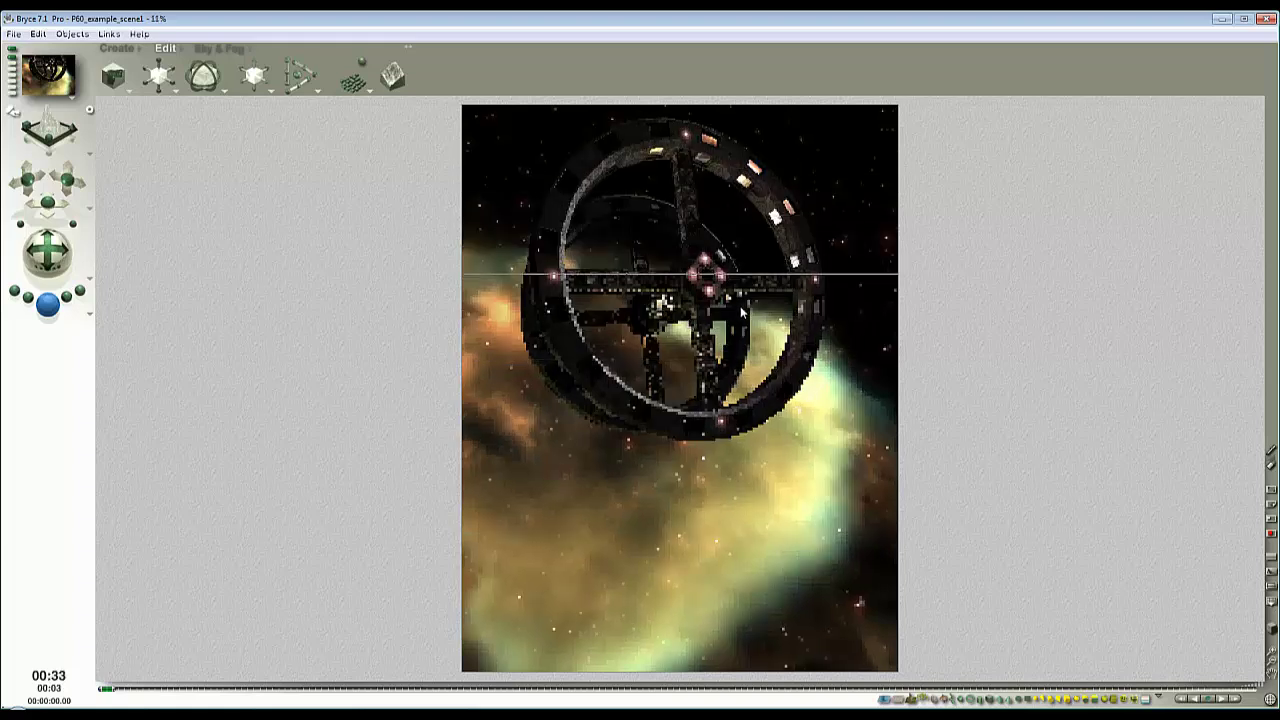
pyautogui.click(866, 194)
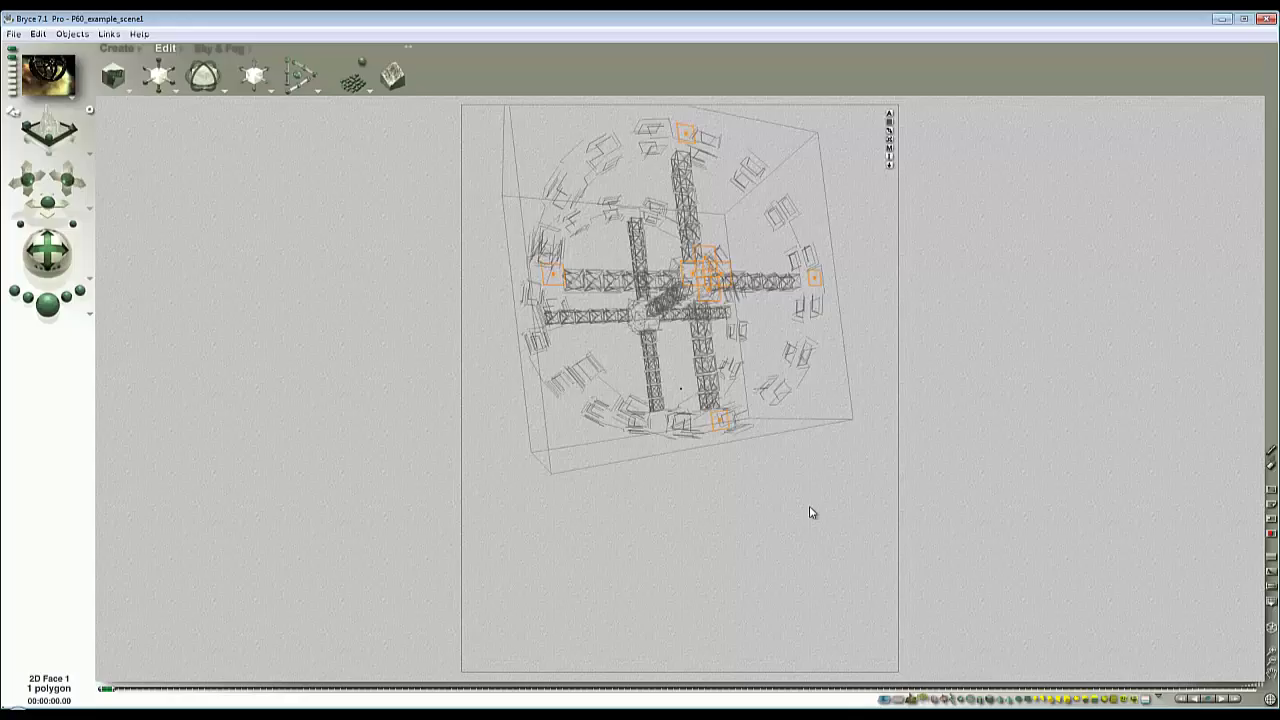
# Step: Render the station against the nebula backdrop, stop it, and bring up the Sky & Fog palette
pyautogui.hotkey('ctrl', 'r')
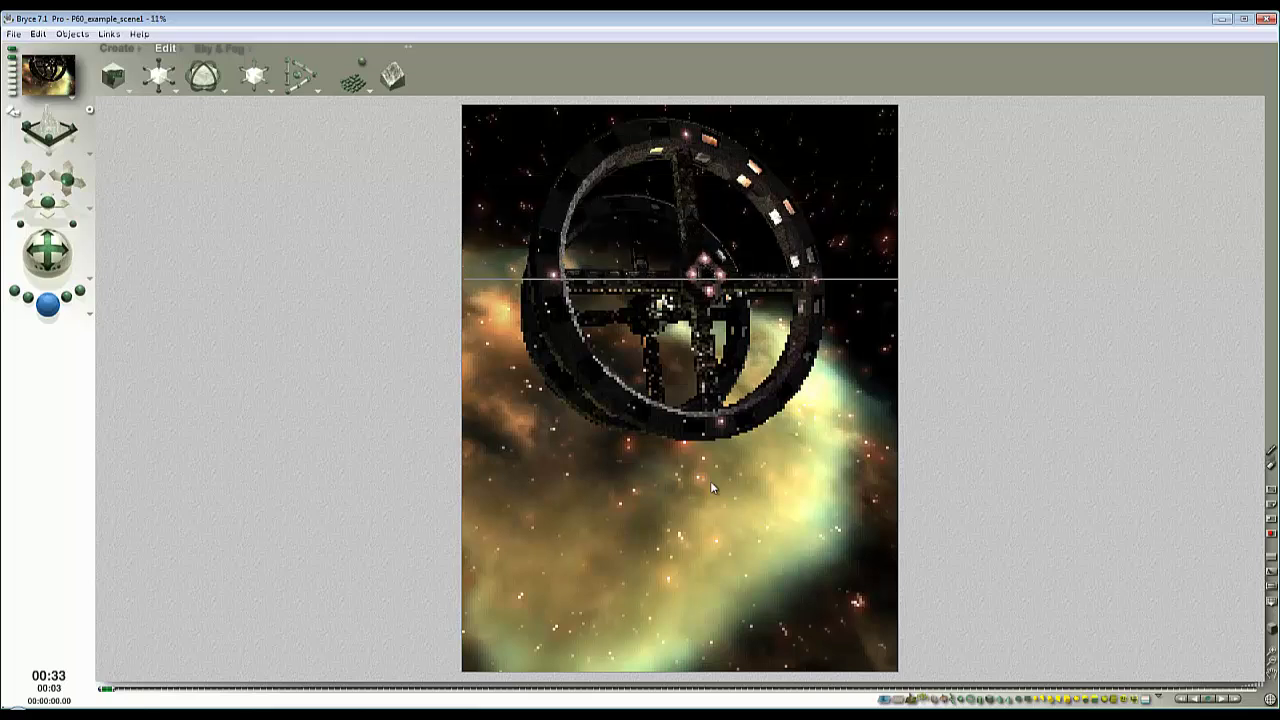
pyautogui.click(502, 232)
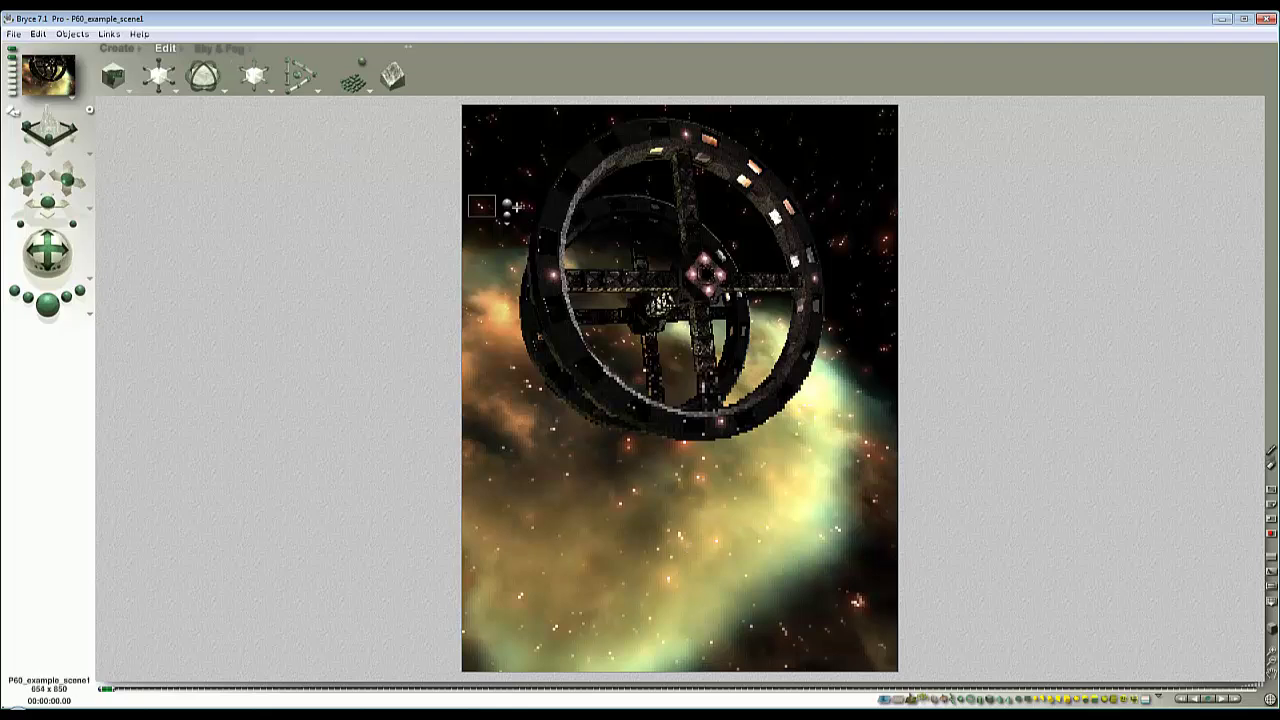
pyautogui.click(216, 46)
# Step: Turn on Stars at intensity 100 in Sky Lab's Sun & Moon tab and re-render the scene
pyautogui.click(334, 55)
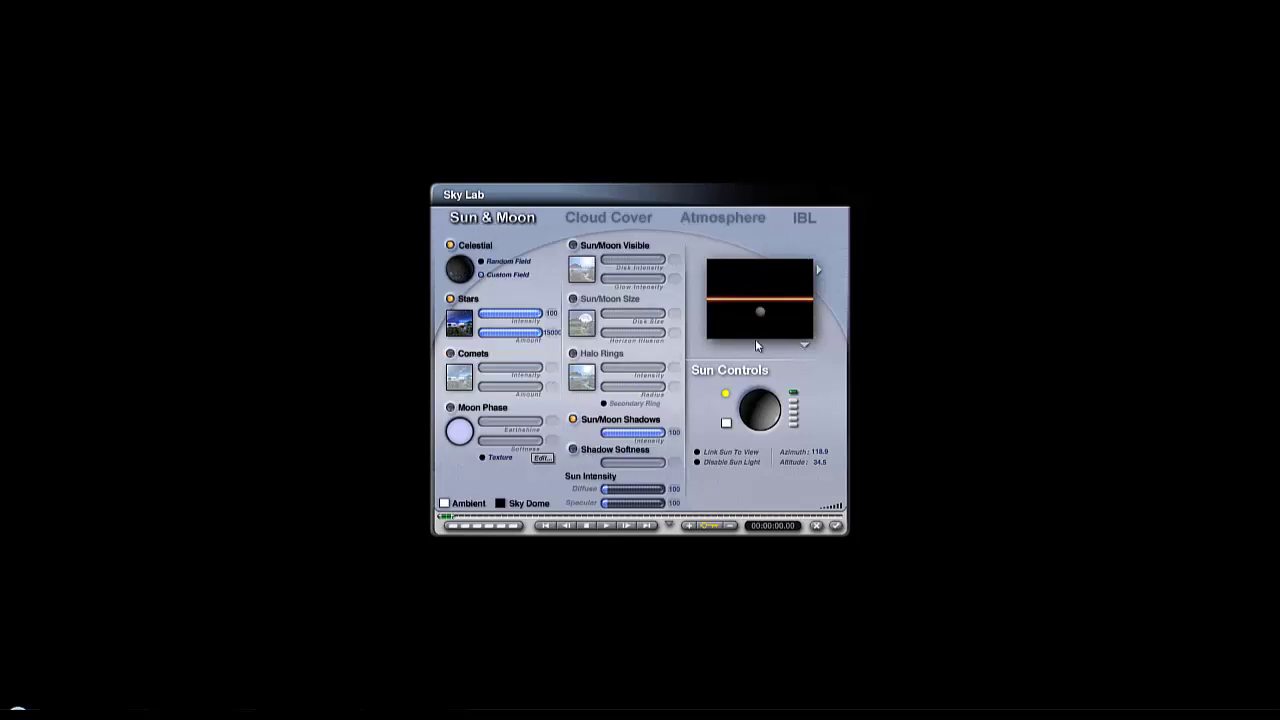
pyautogui.click(836, 525)
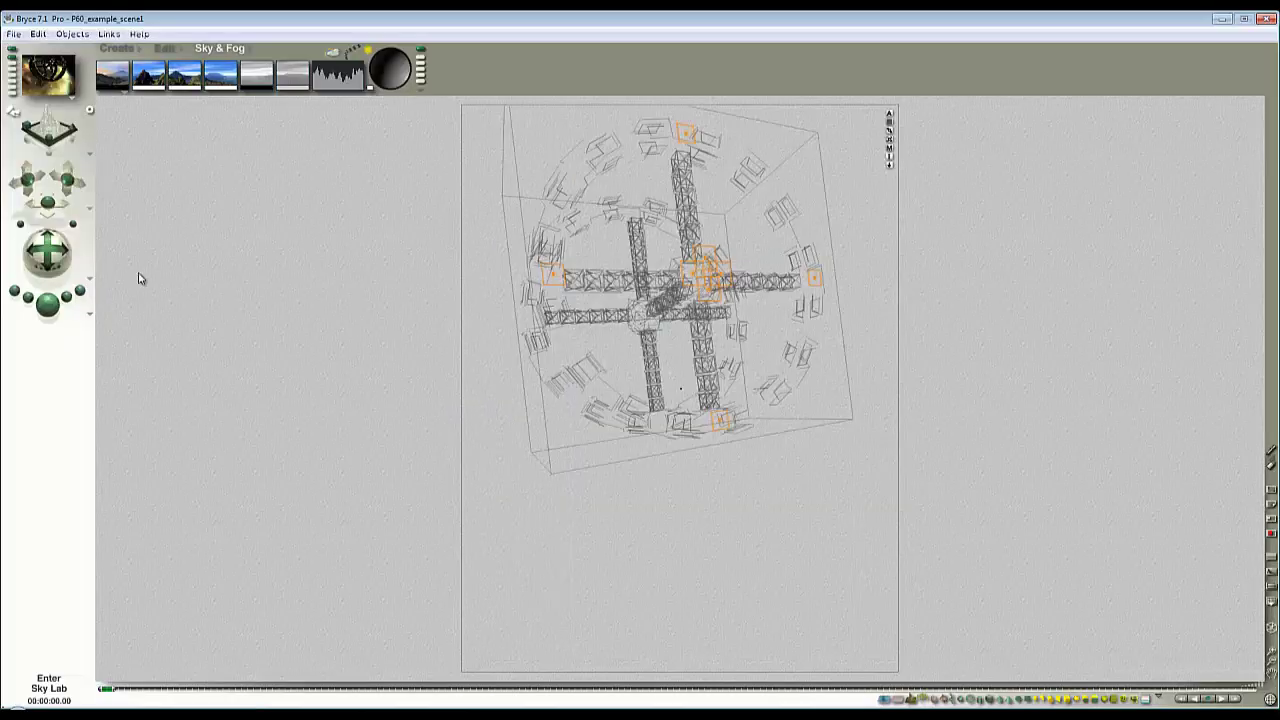
pyautogui.hotkey('ctrl', 'r')
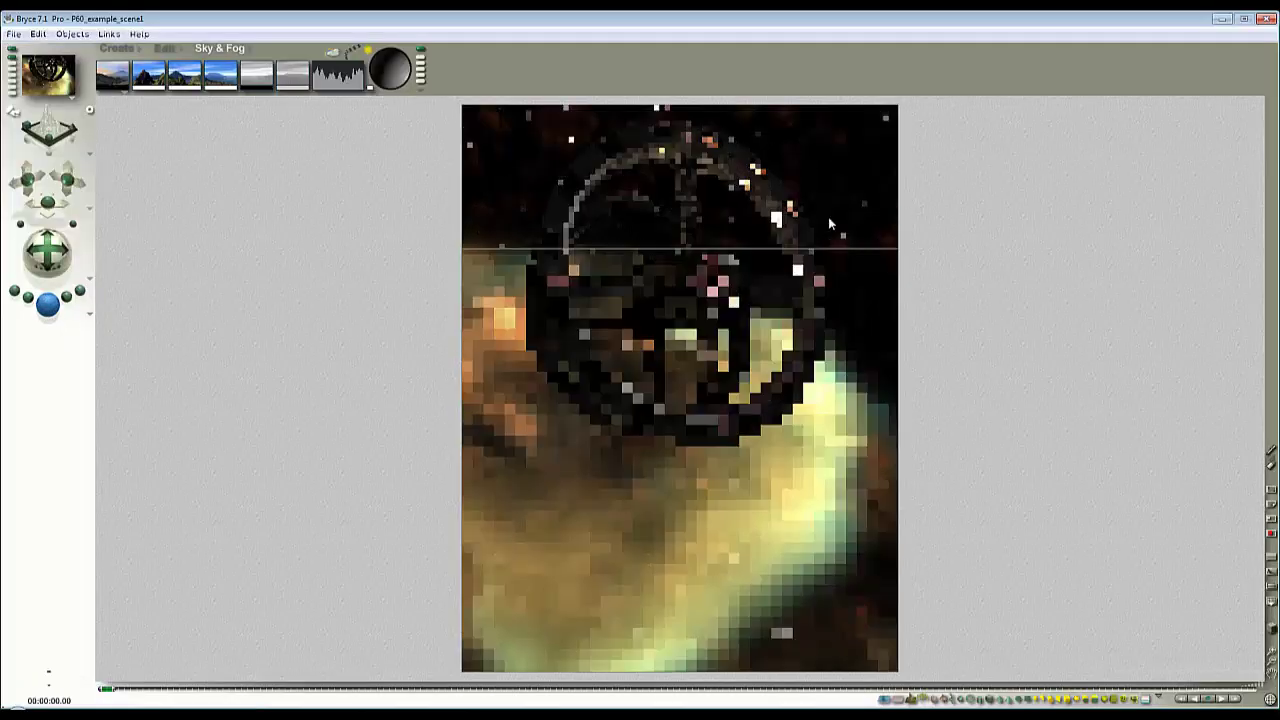